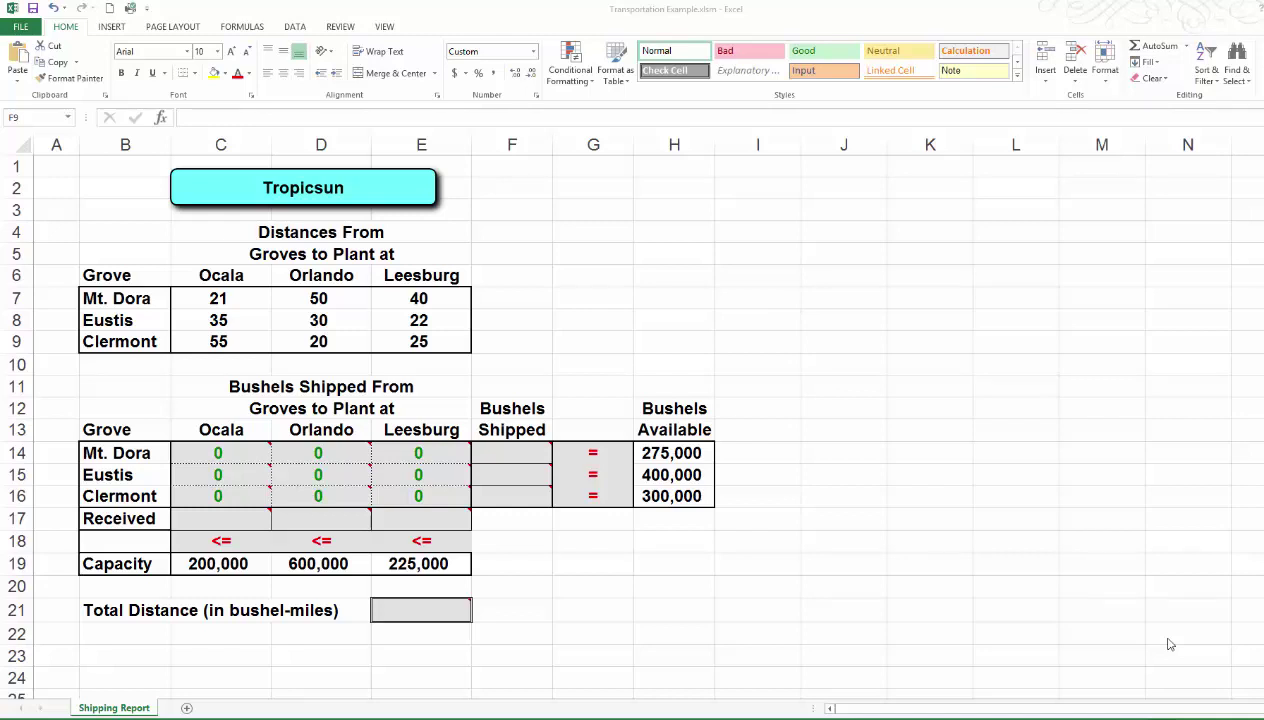
Step: Examine the distances table, covering the Mt. Dora, Eustis and Clermont groves and the Ocala, Orlando and Leesburg plants
left_click(205, 297)
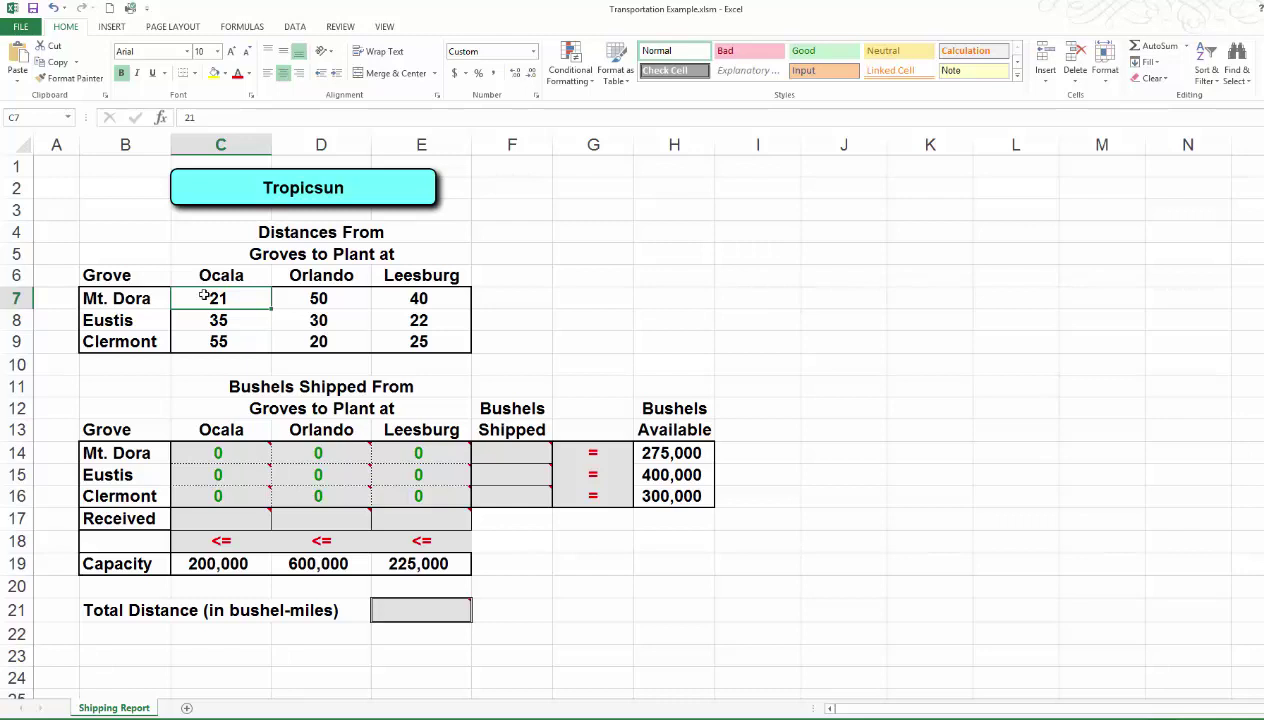
left_click(90, 299)
left_click(108, 320)
left_click(108, 341)
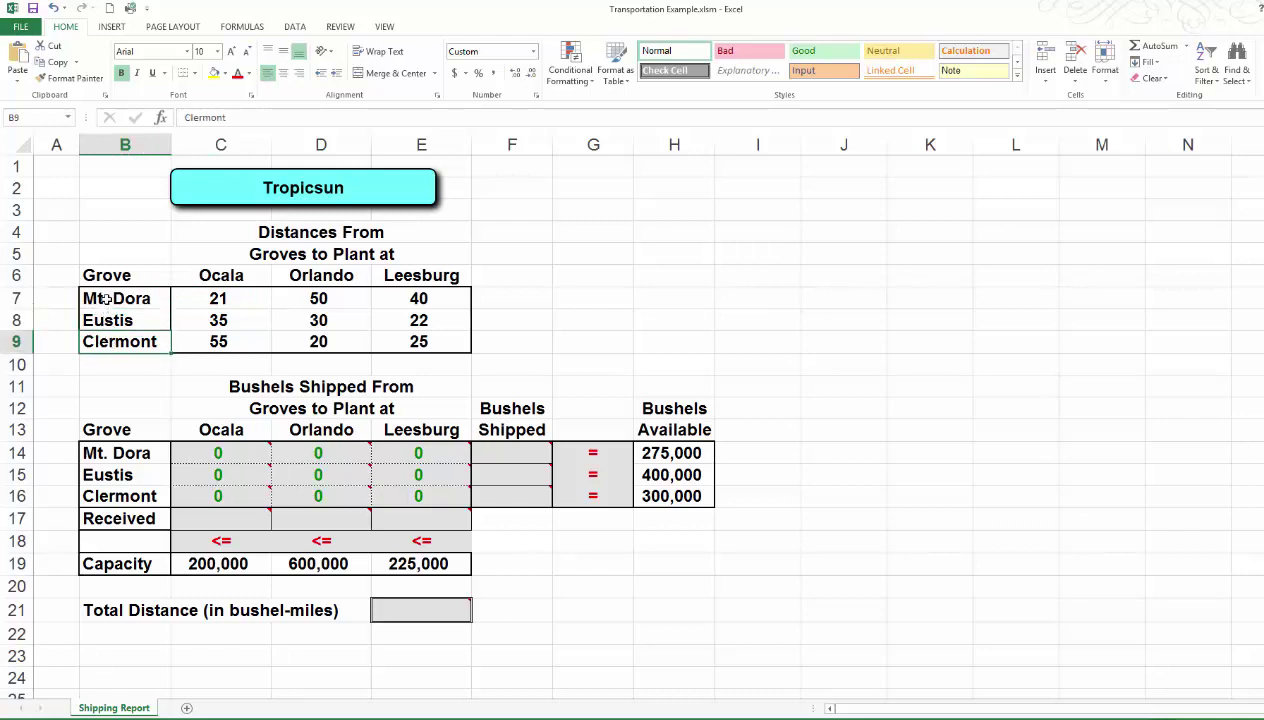
left_click(105, 299)
left_click(106, 320)
left_click(107, 343)
left_click(209, 276)
left_click(318, 274)
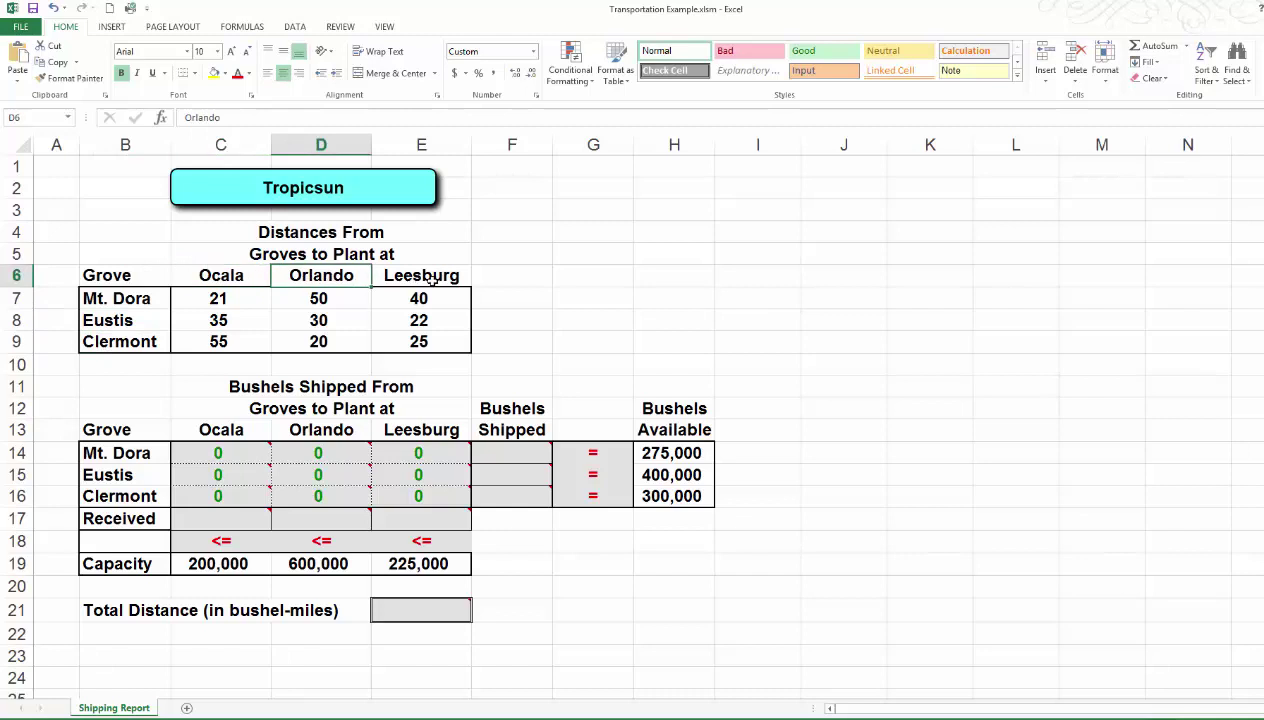
left_click(430, 280)
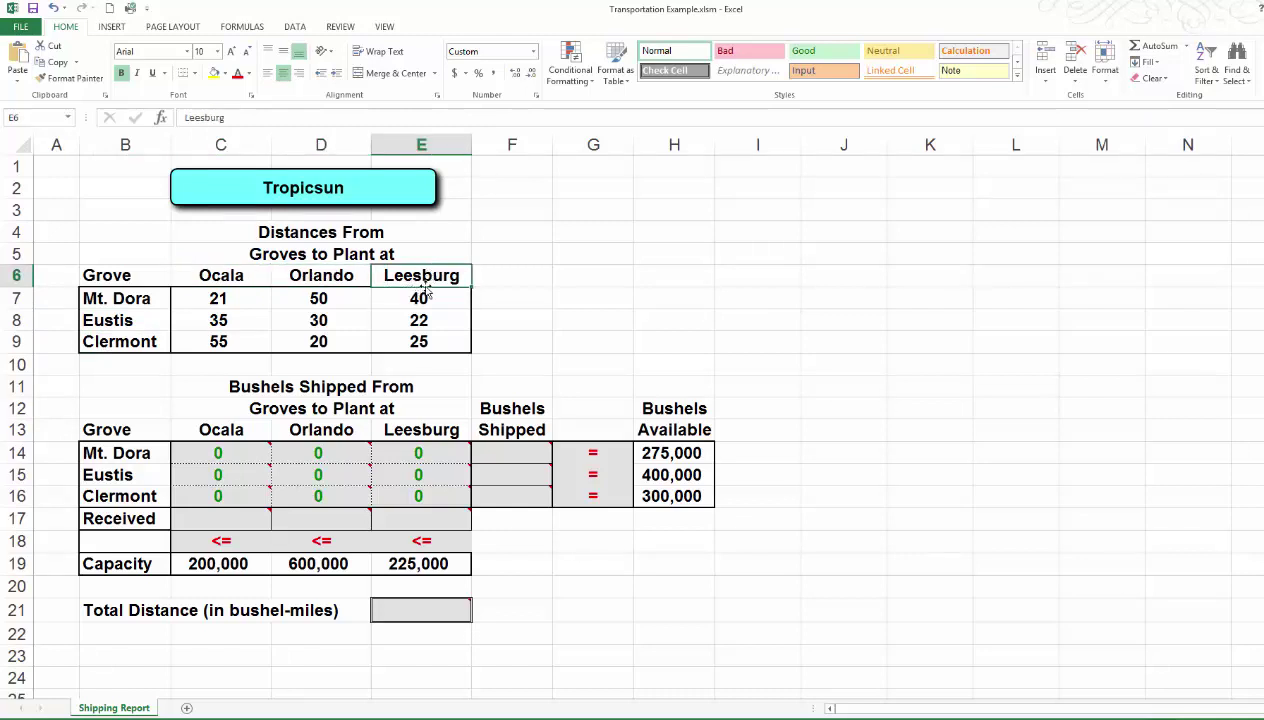
left_click(222, 298)
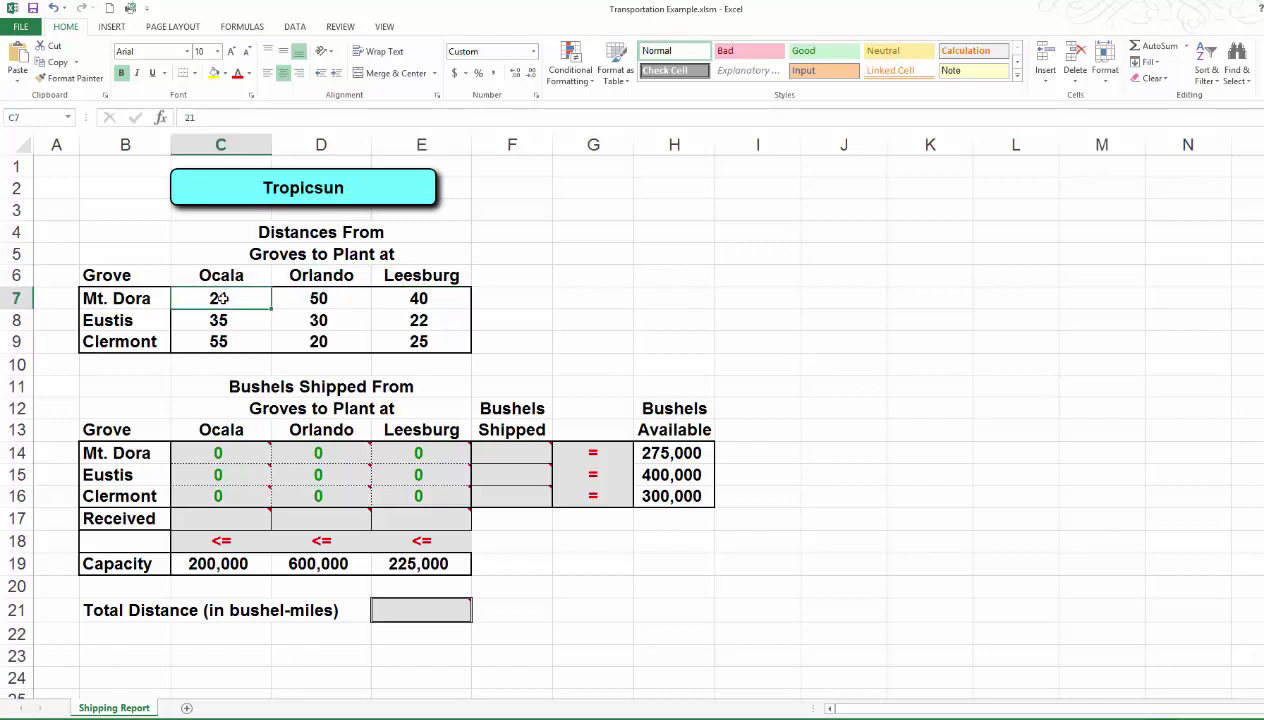
left_click(118, 298)
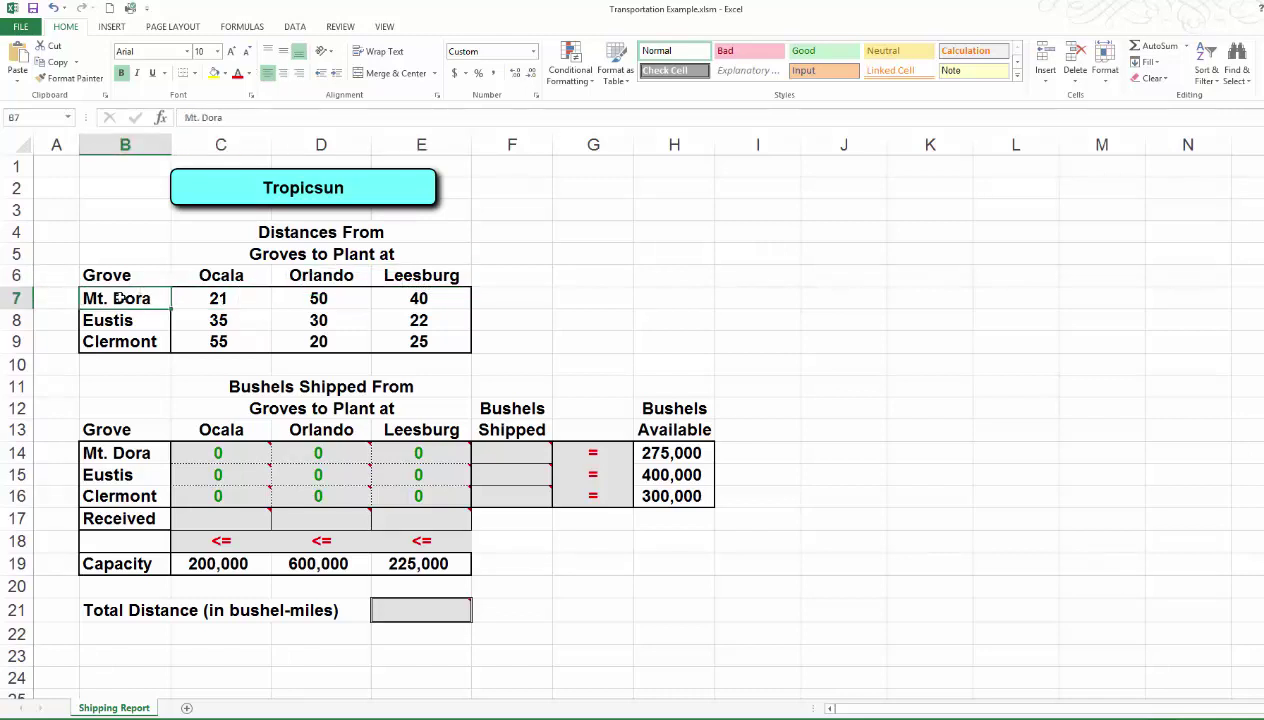
left_click(228, 273)
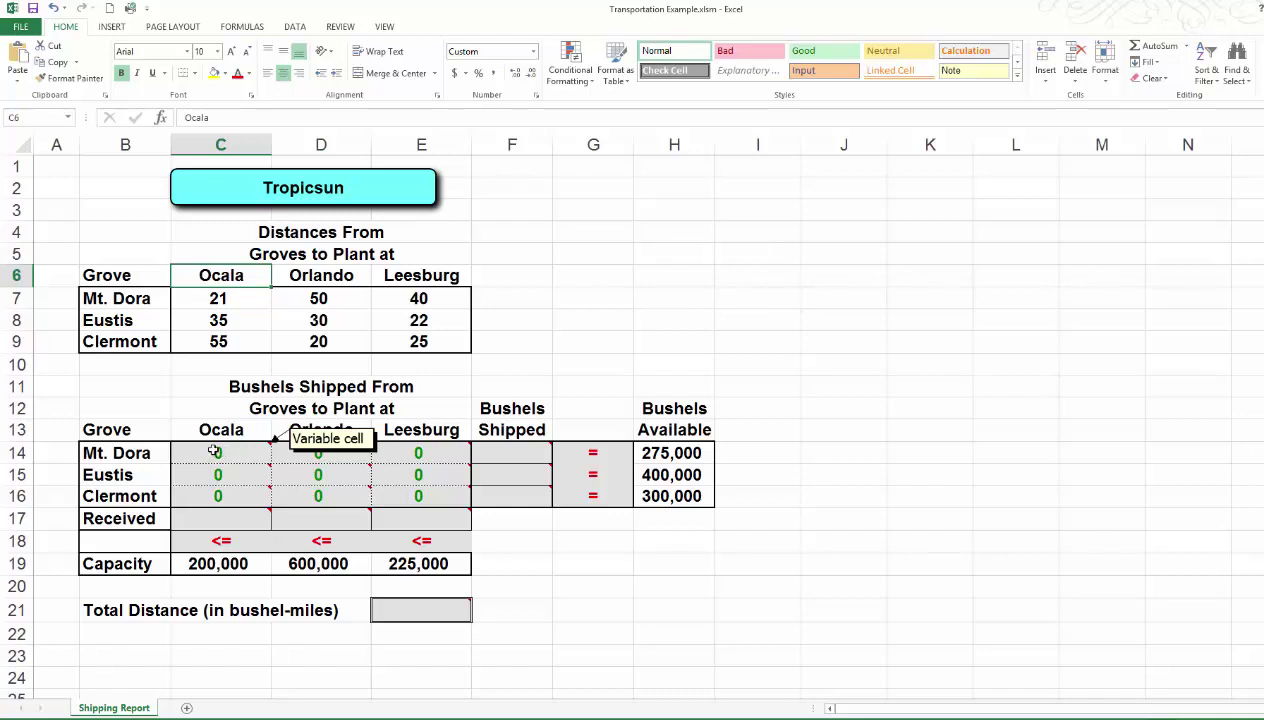
Step: Inspect the variable cells C14:E16 that hold the bushels shipped from each grove to each plant
left_click(213, 451)
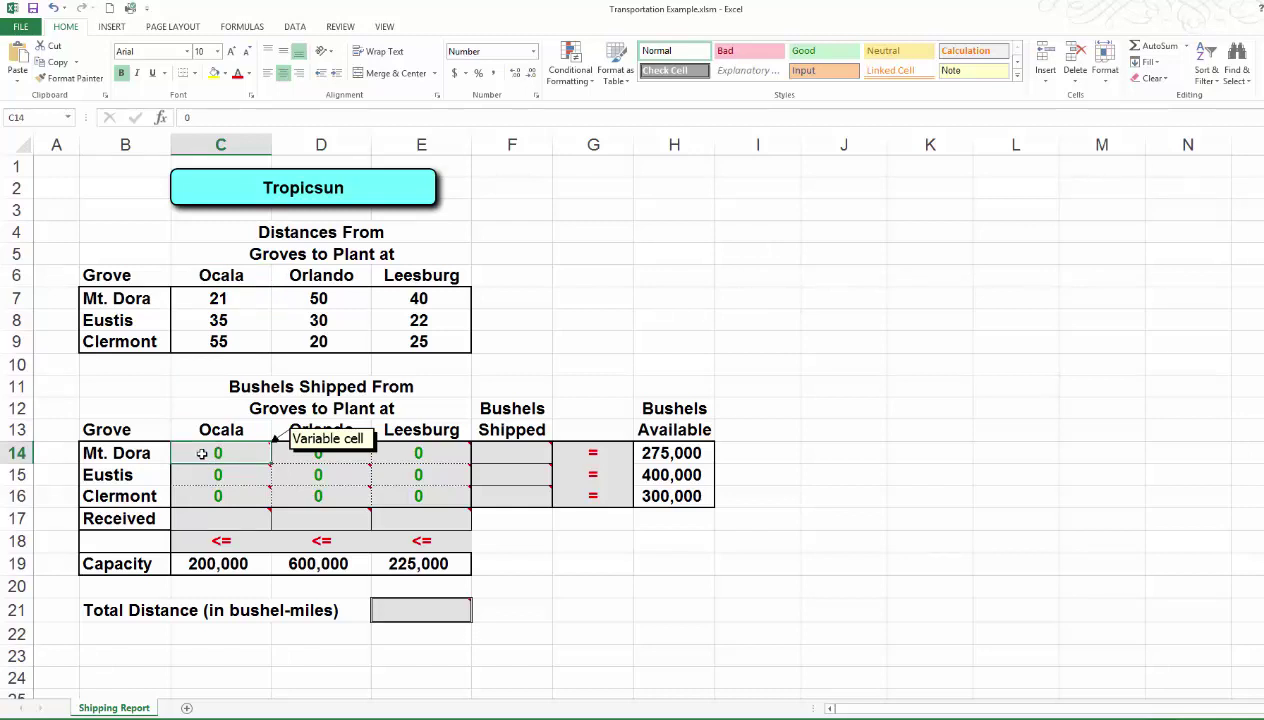
left_click(314, 474)
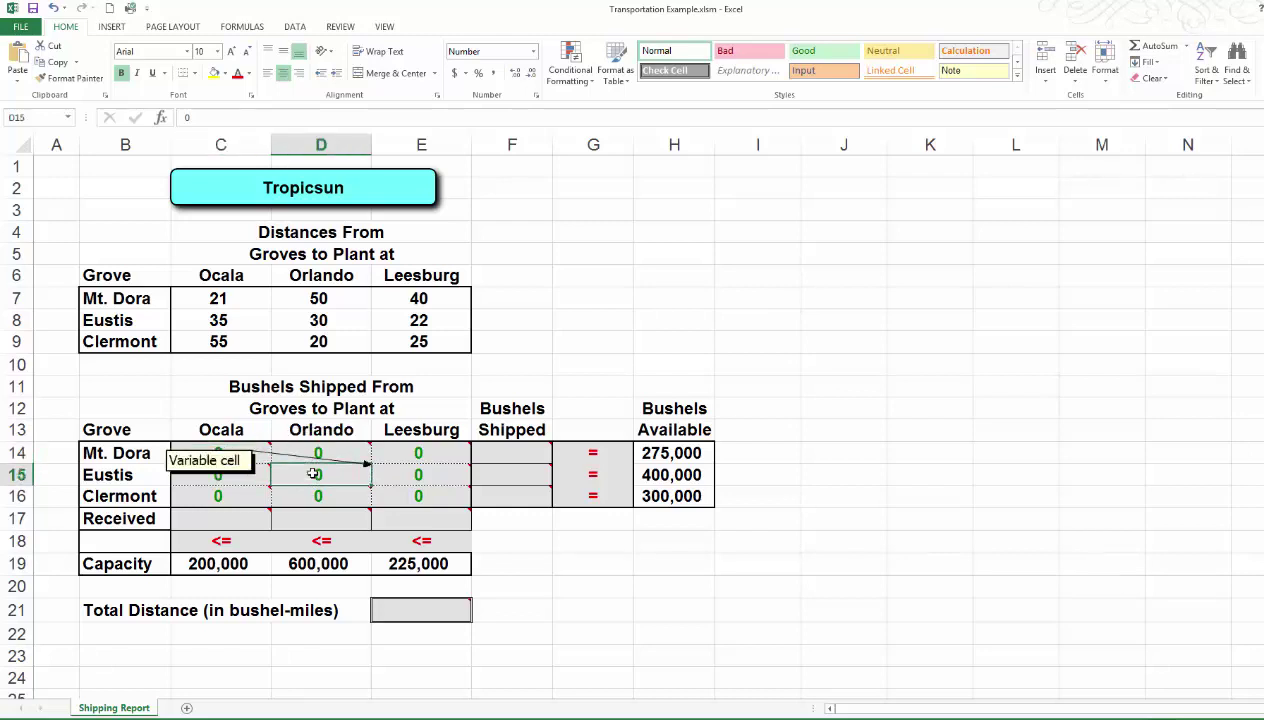
left_click(425, 493)
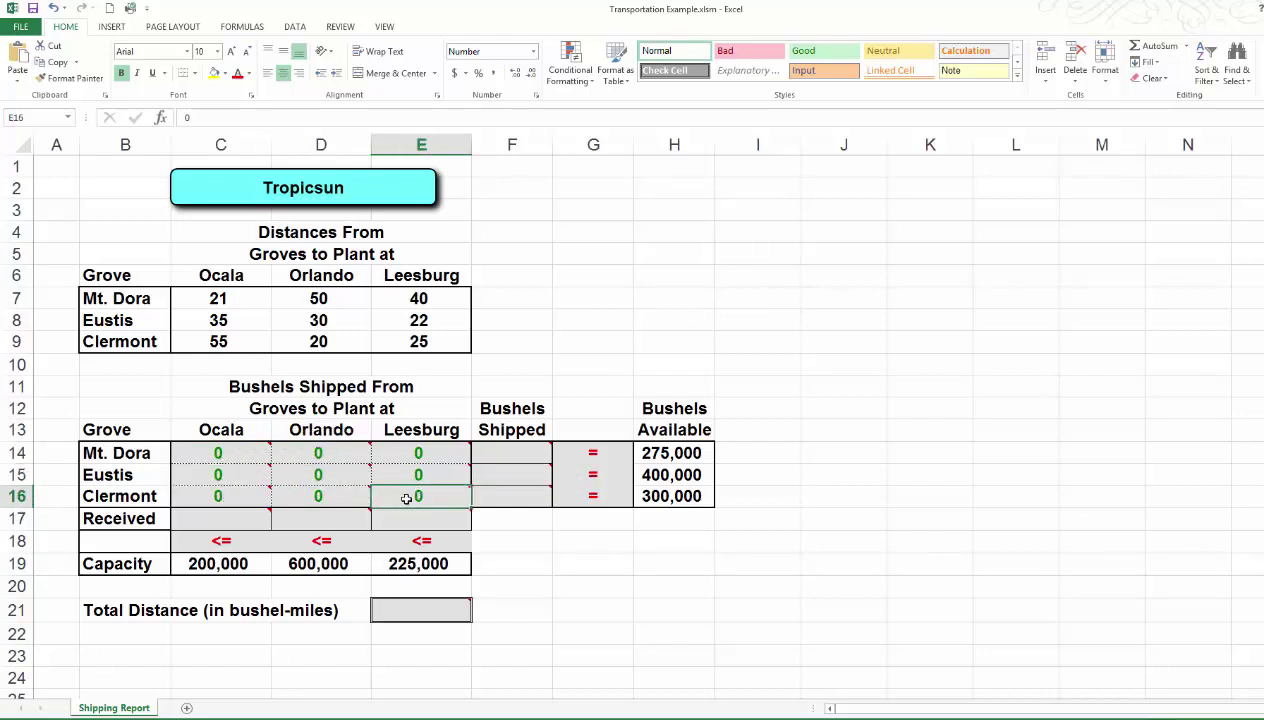
mouse_move(424, 476)
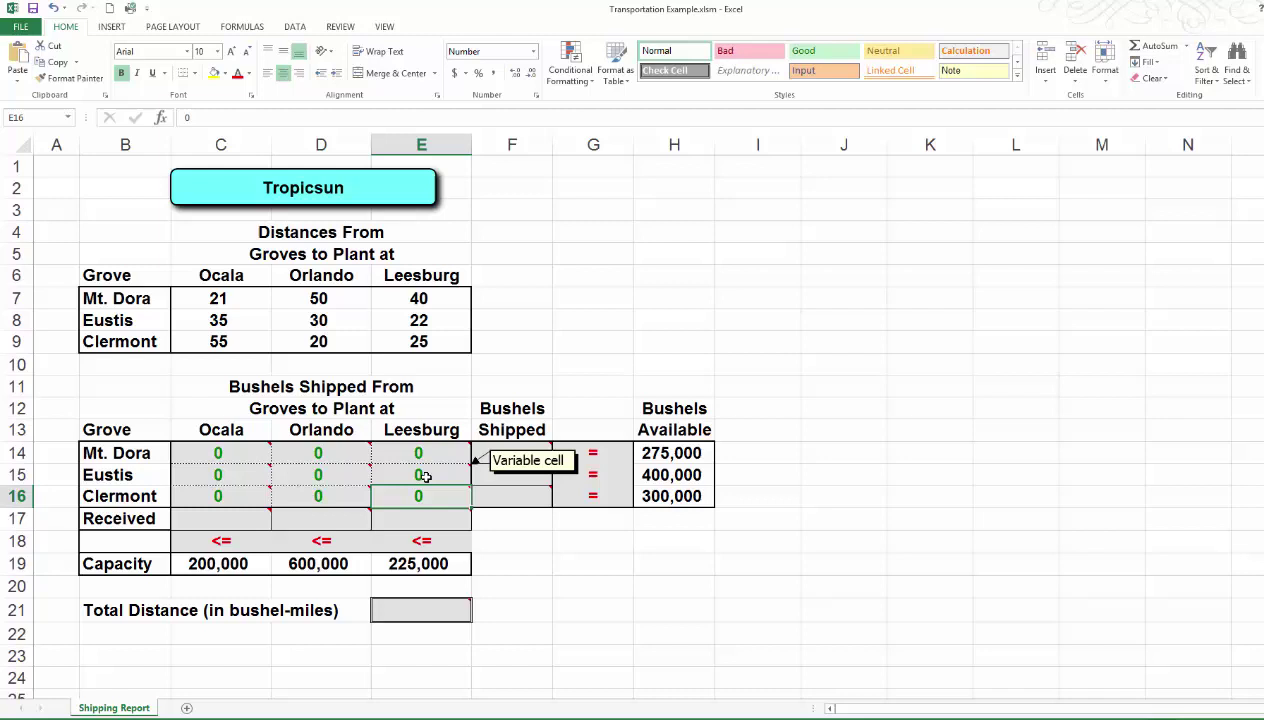
mouse_move(198, 456)
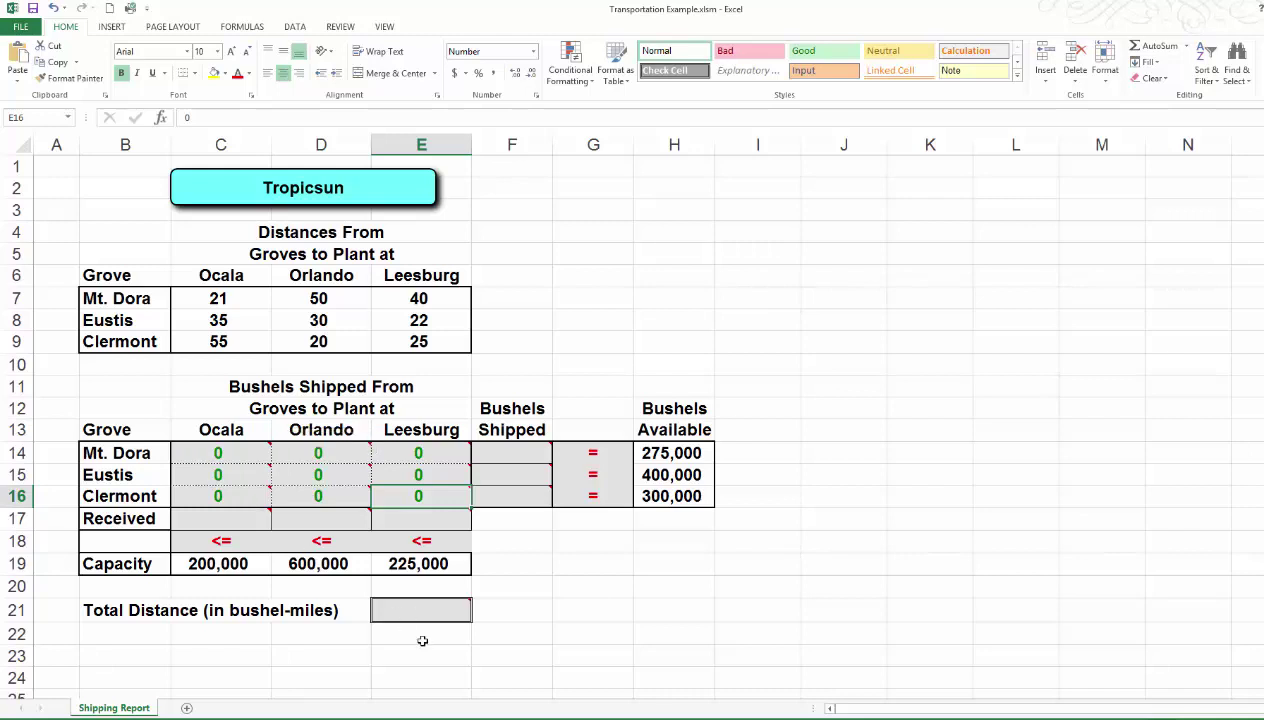
Step: Calculate the total distance in E21 with =SUMPRODUCT(C7:E9,C14:E16), then check the entered formula
left_click(421, 610)
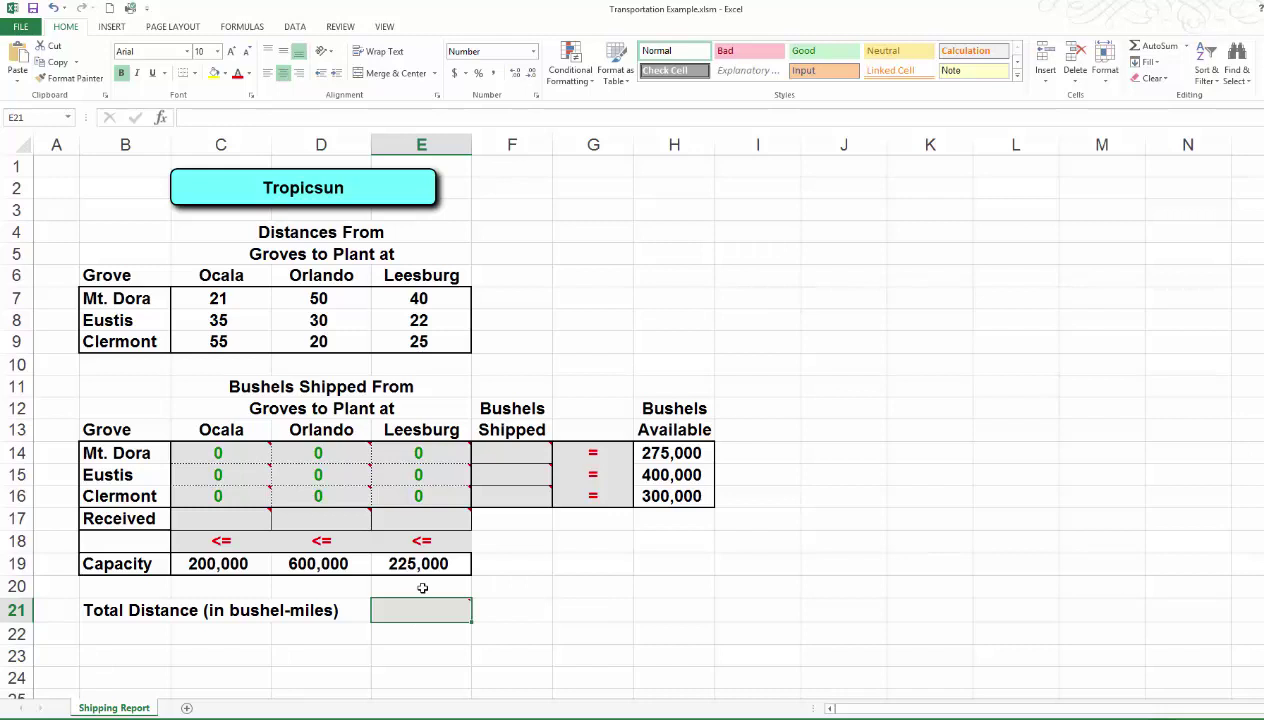
type("=")
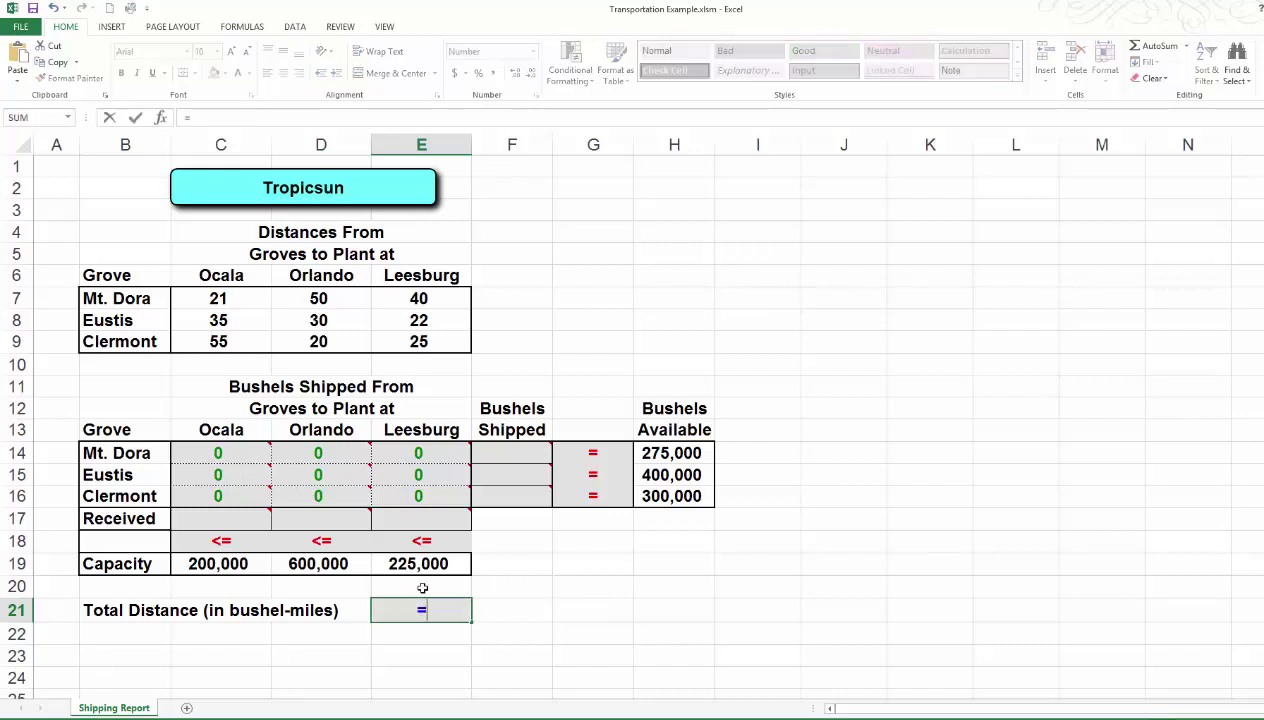
type("sump")
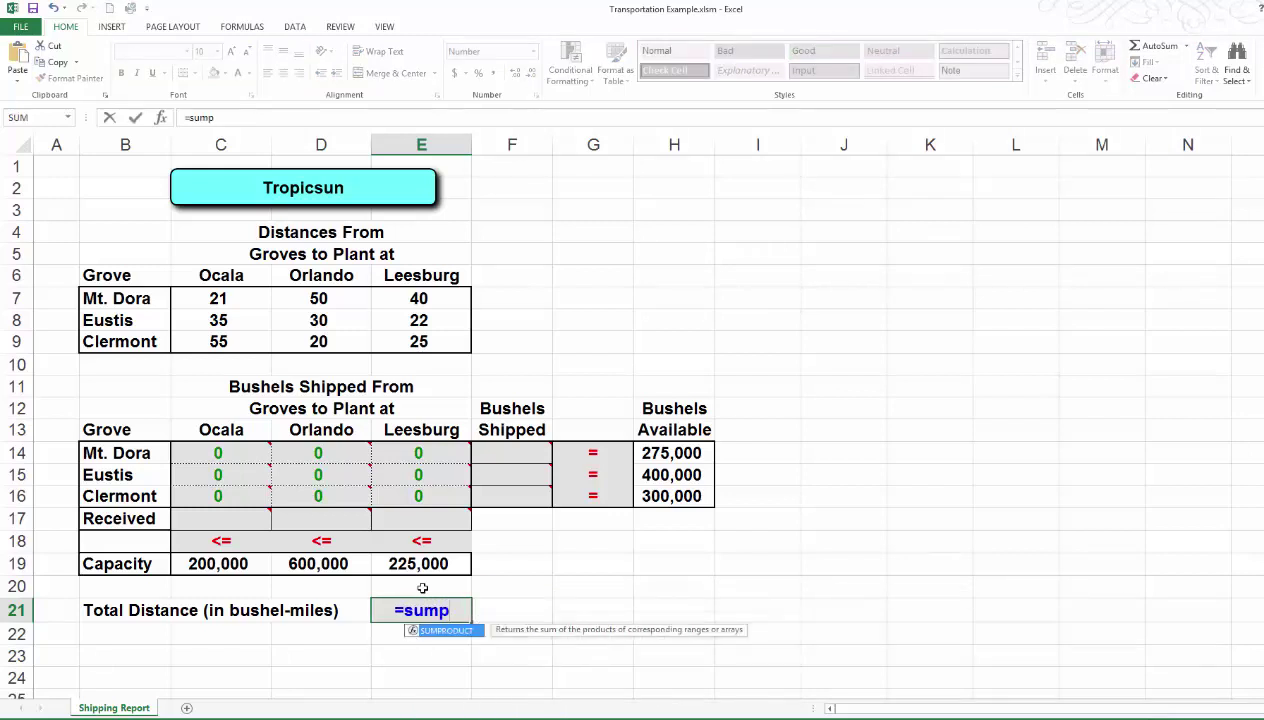
double_click(462, 630)
left_click(206, 298)
left_click_drag(218, 319, 435, 342)
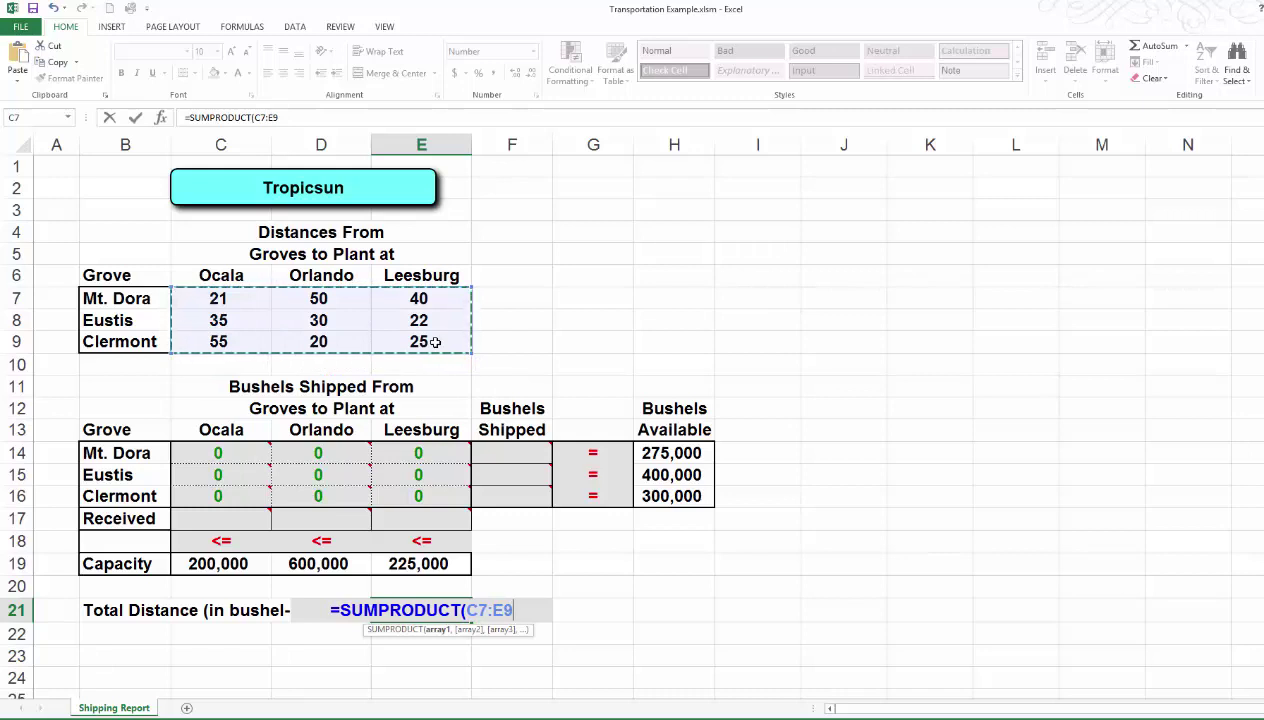
type(",")
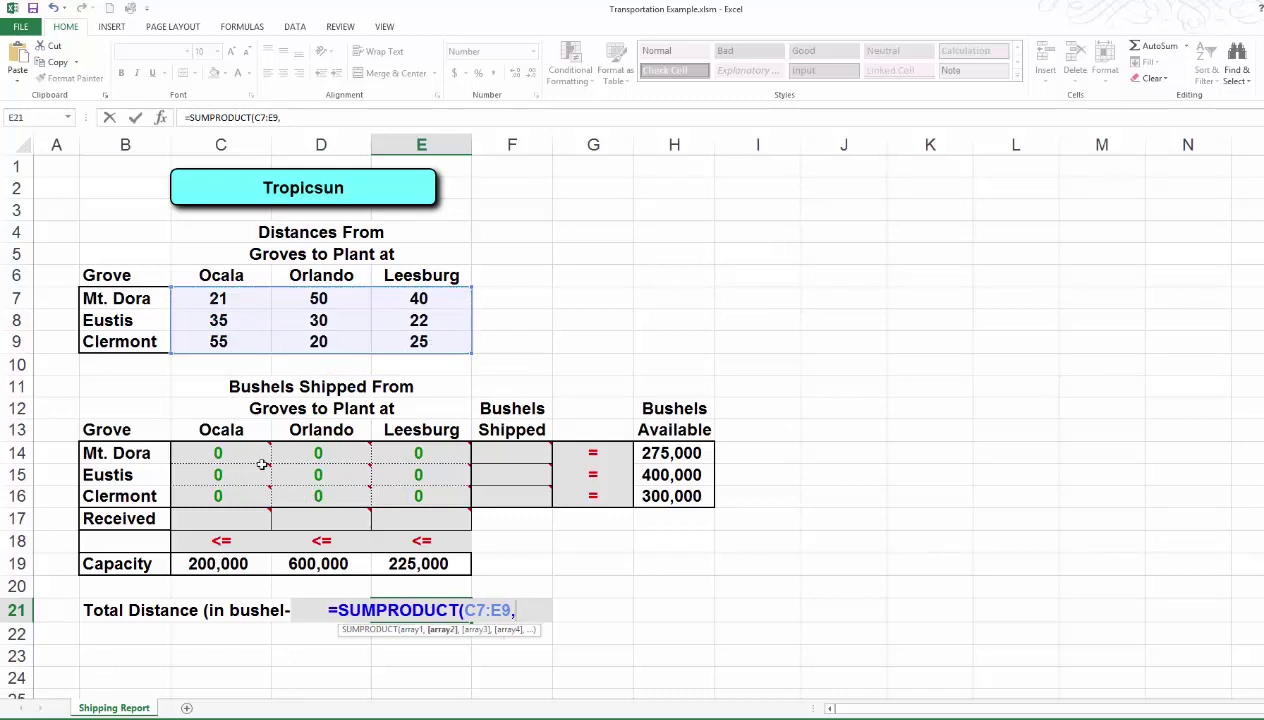
left_click_drag(220, 452, 422, 496)
type(")")
key("Return")
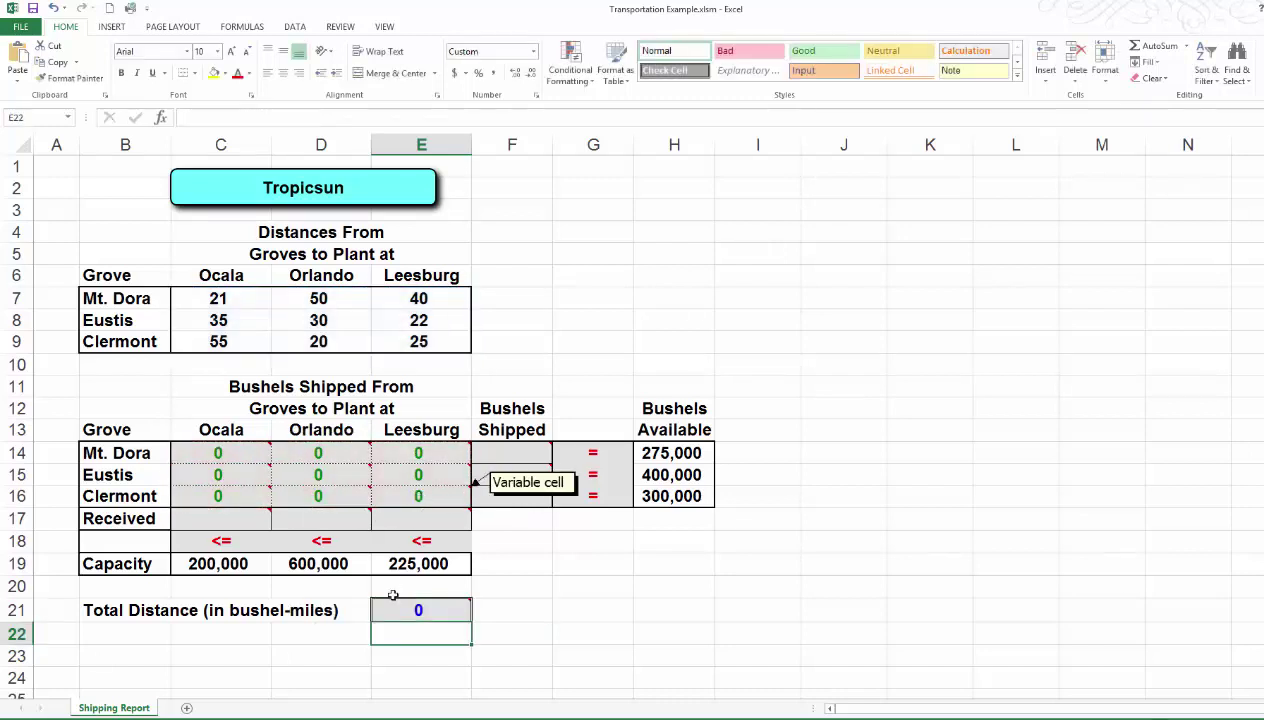
left_click(401, 610)
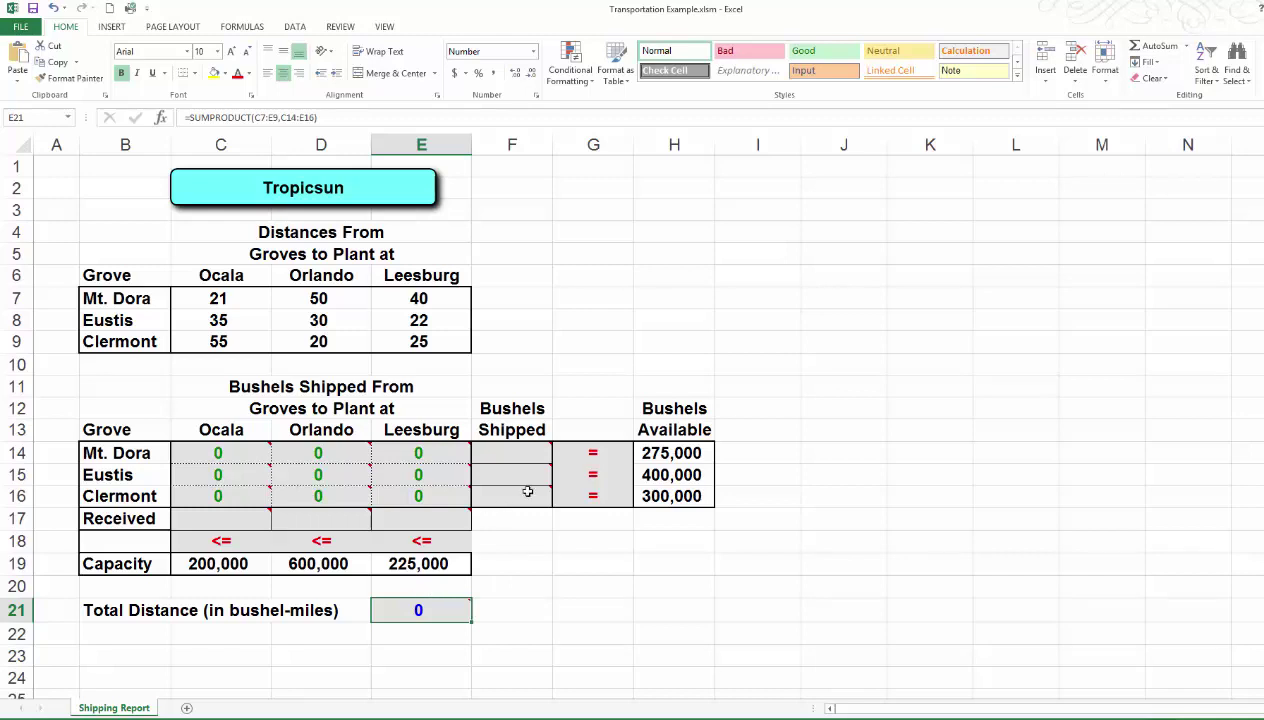
Step: Total Mt. Dora's shipped bushels in F14 with =SUM(C14:E14) and copy the formula down to F16 for the other groves
left_click(504, 457)
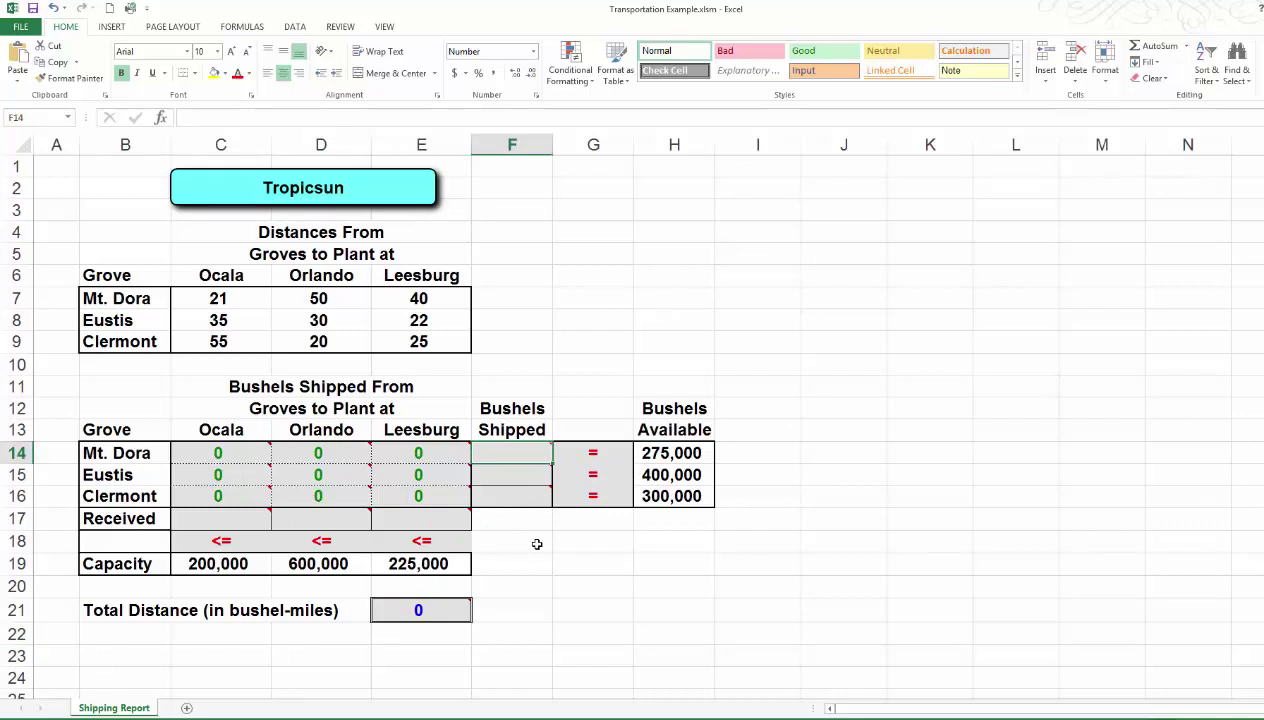
mouse_move(506, 455)
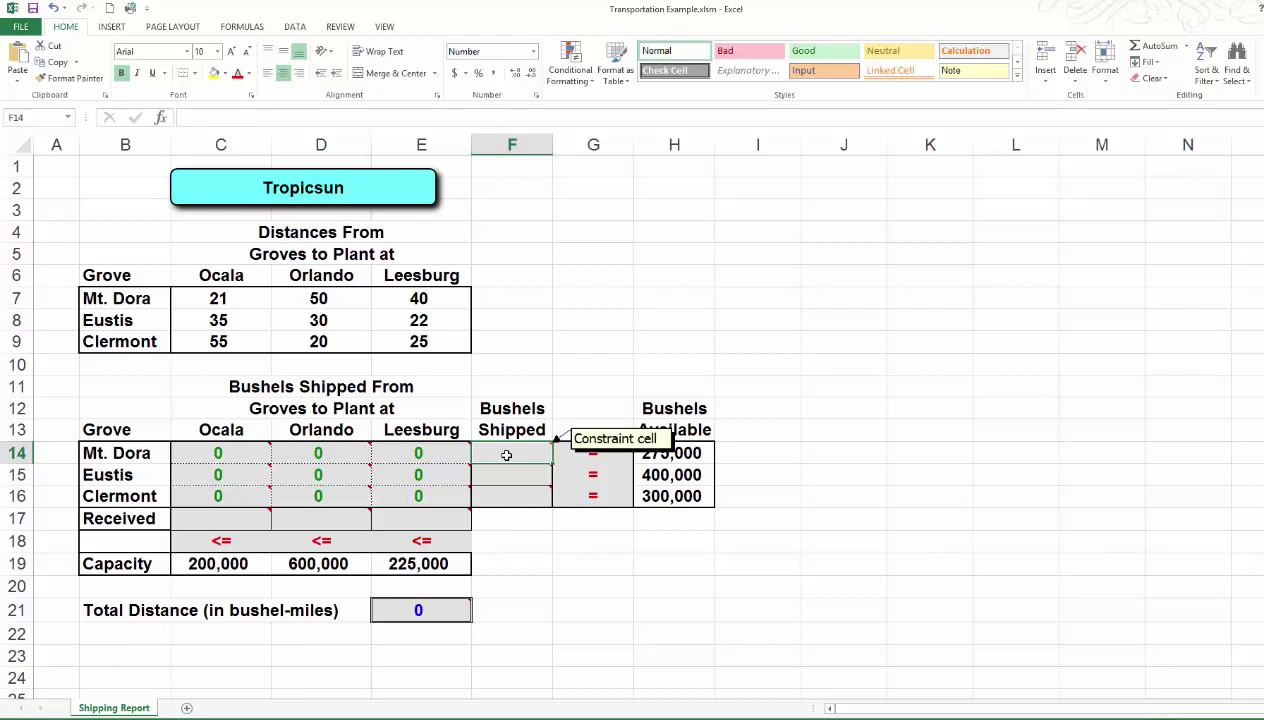
type("=s")
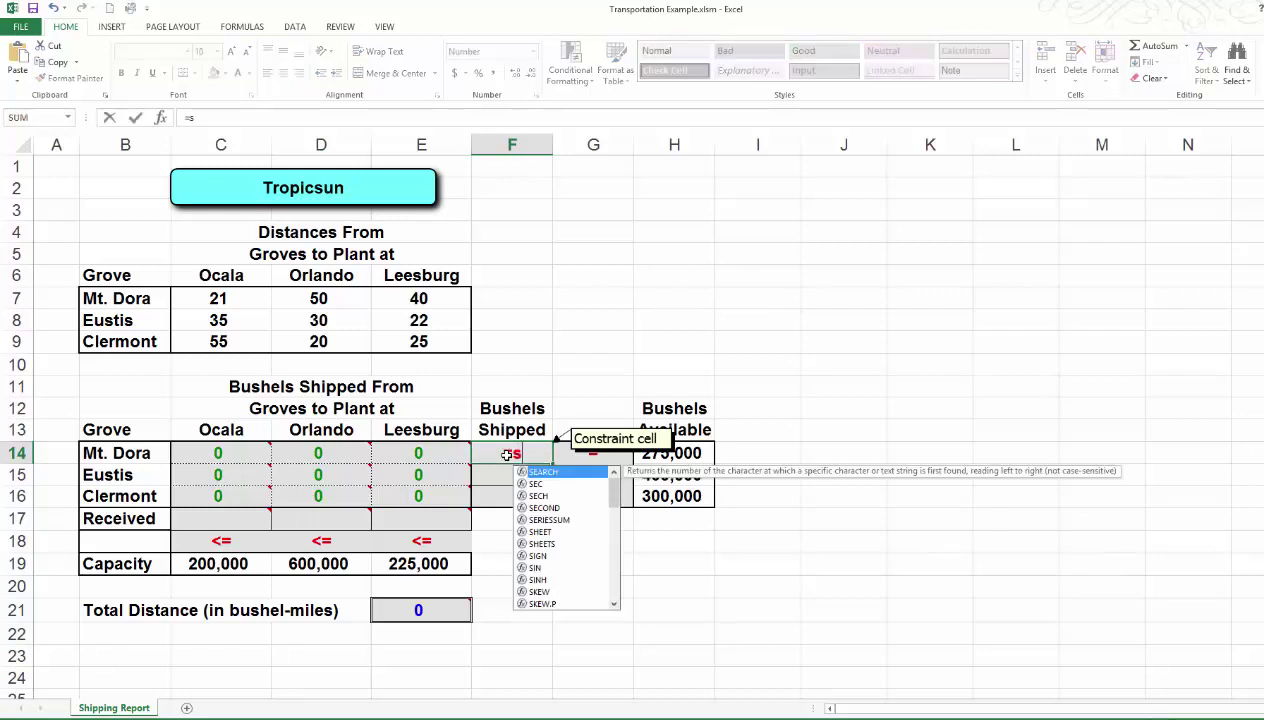
type("um(")
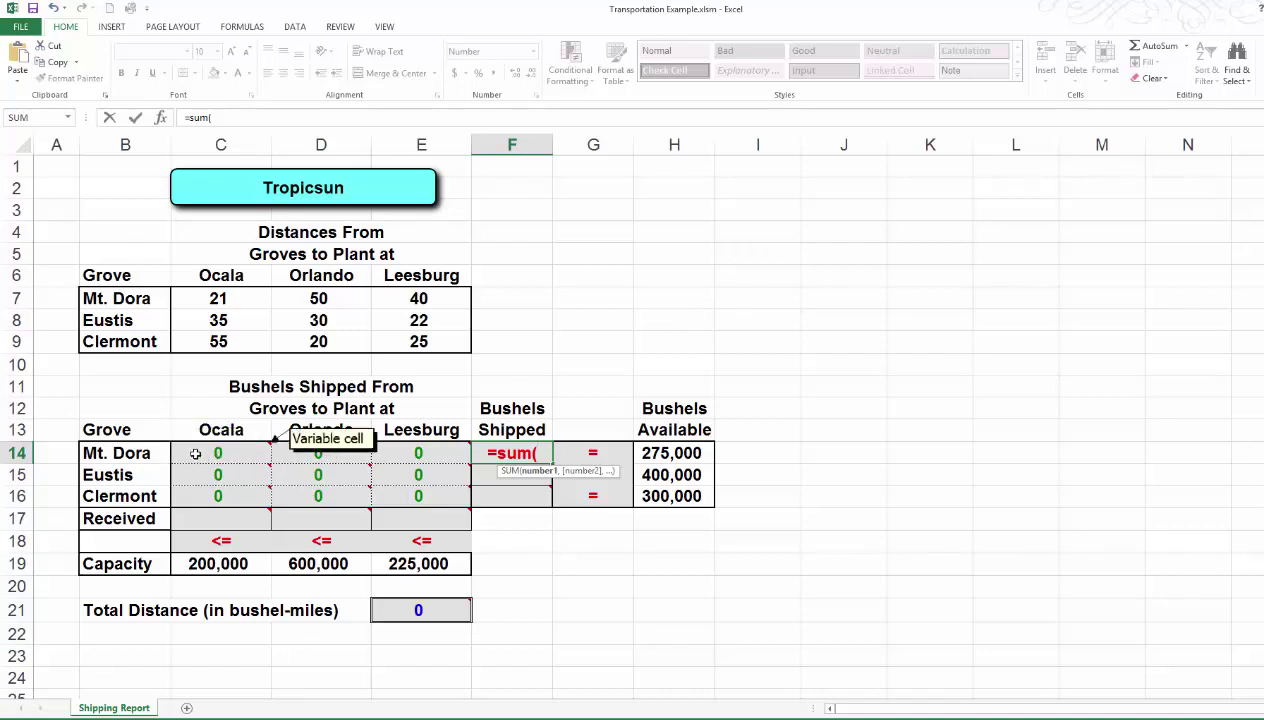
left_click_drag(195, 453, 414, 453)
type(")")
key("ctrl+Return")
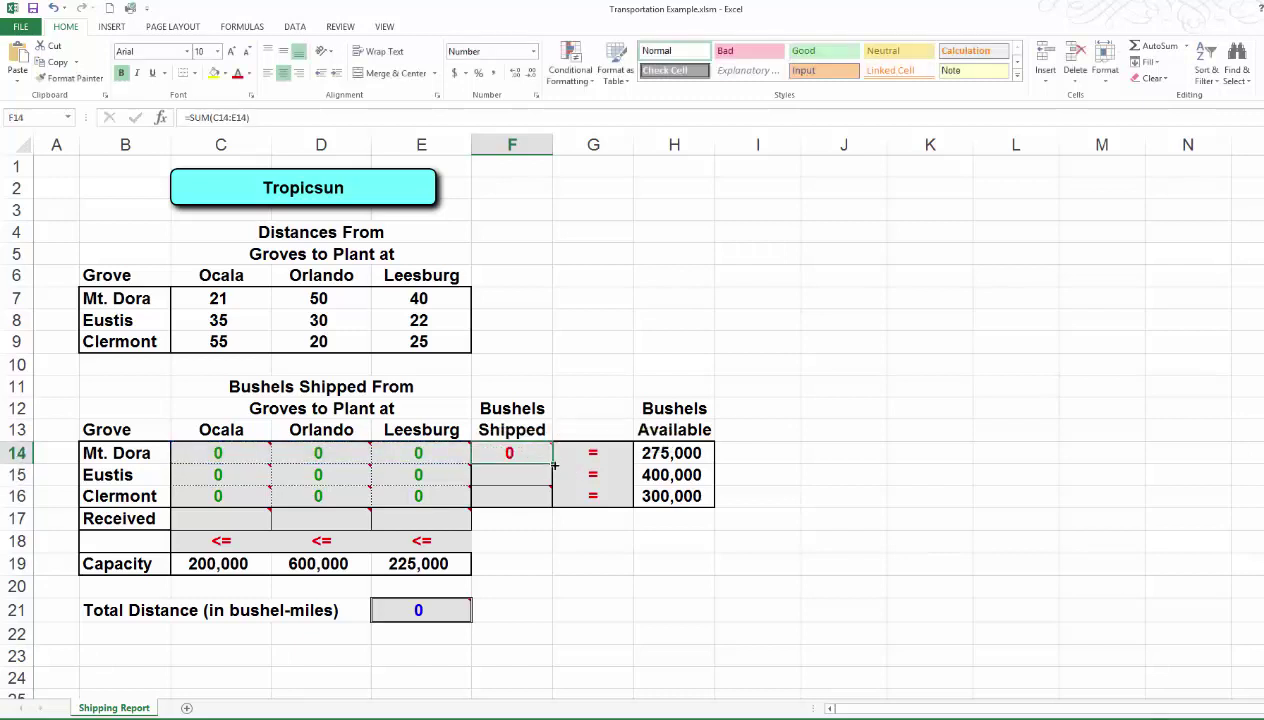
left_click_drag(554, 465, 555, 505)
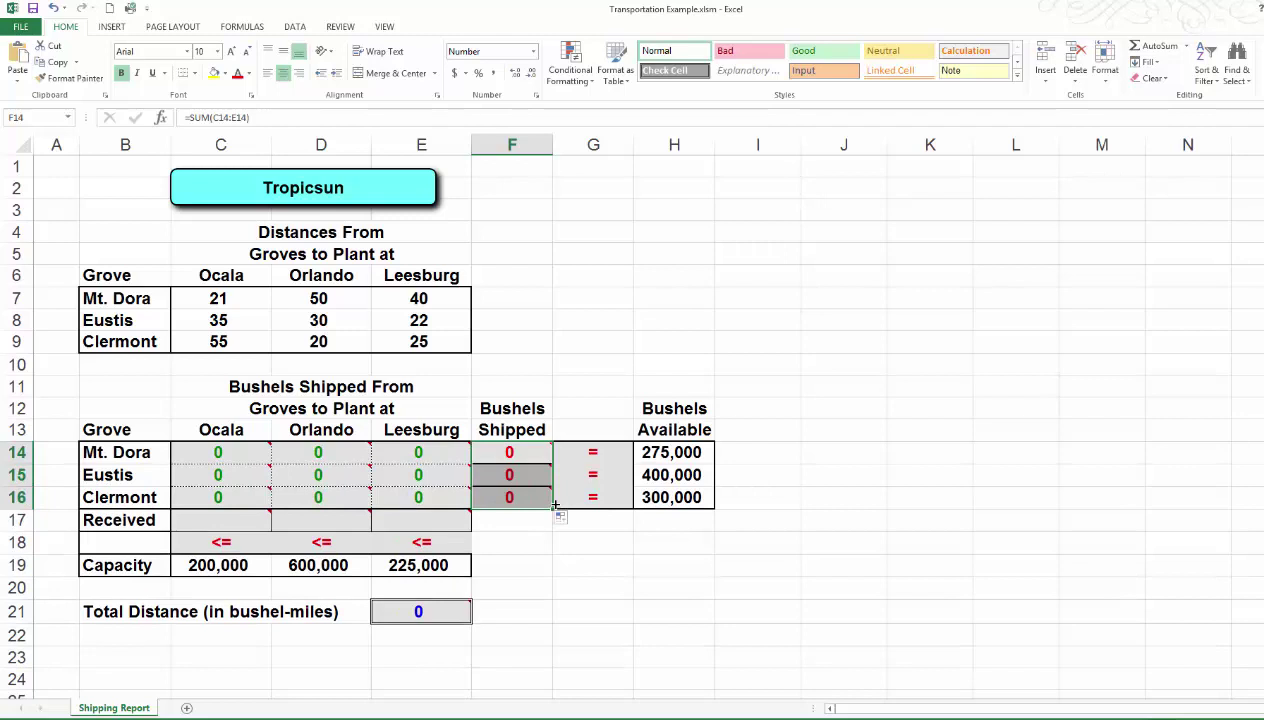
mouse_move(551, 466)
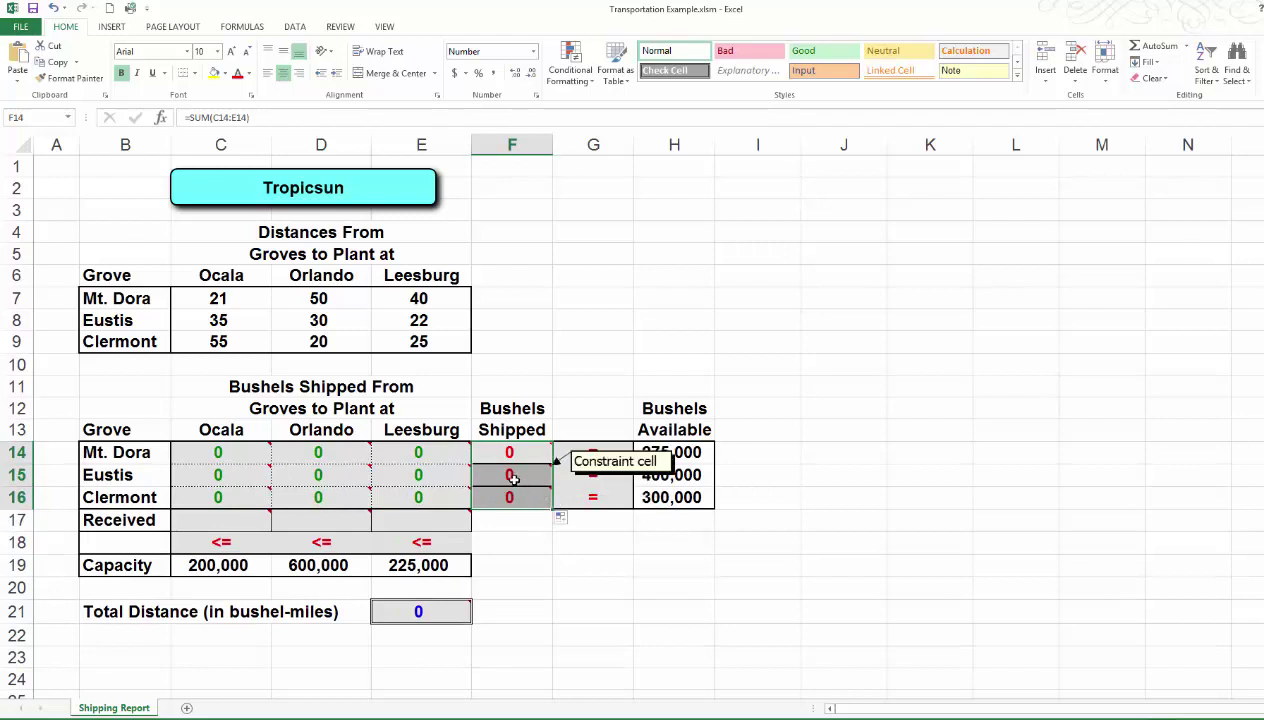
left_click(509, 497)
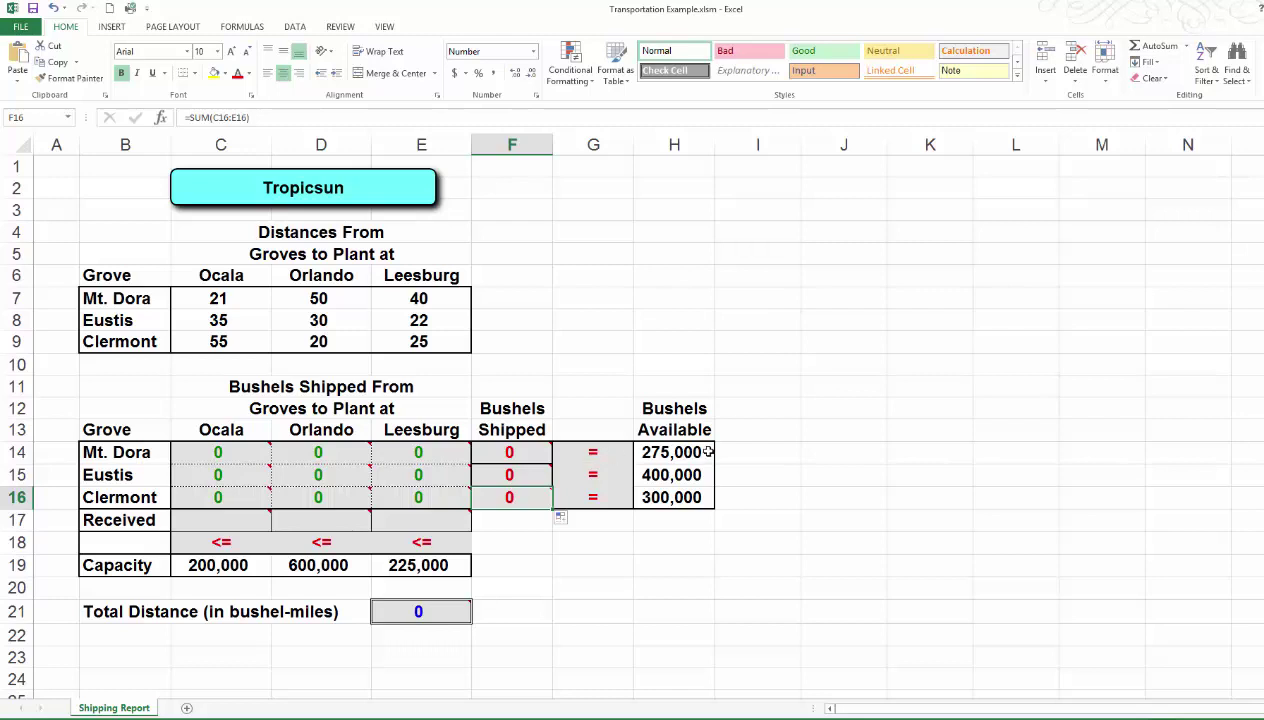
Step: Total the bushels received at Ocala in C17 with =SUM(C14:C16) and copy the formula across to E17 for the other plants
left_click(221, 523)
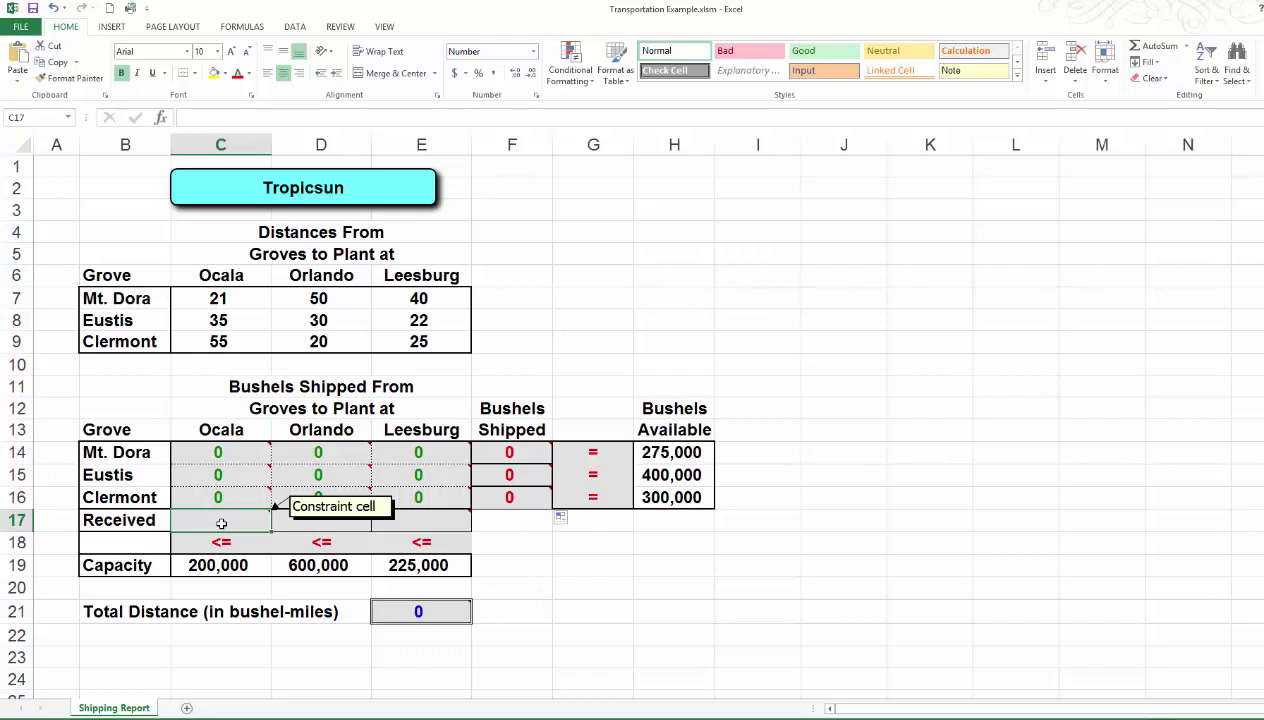
type("=sum(")
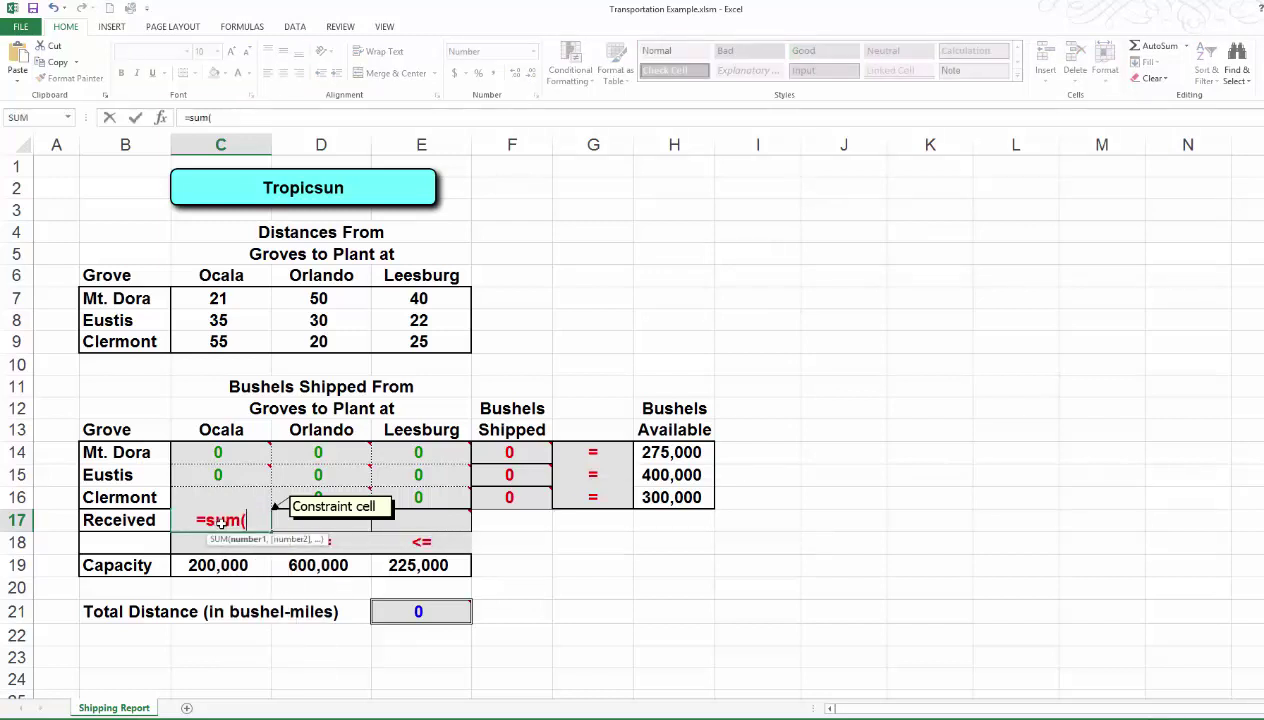
left_click(220, 453)
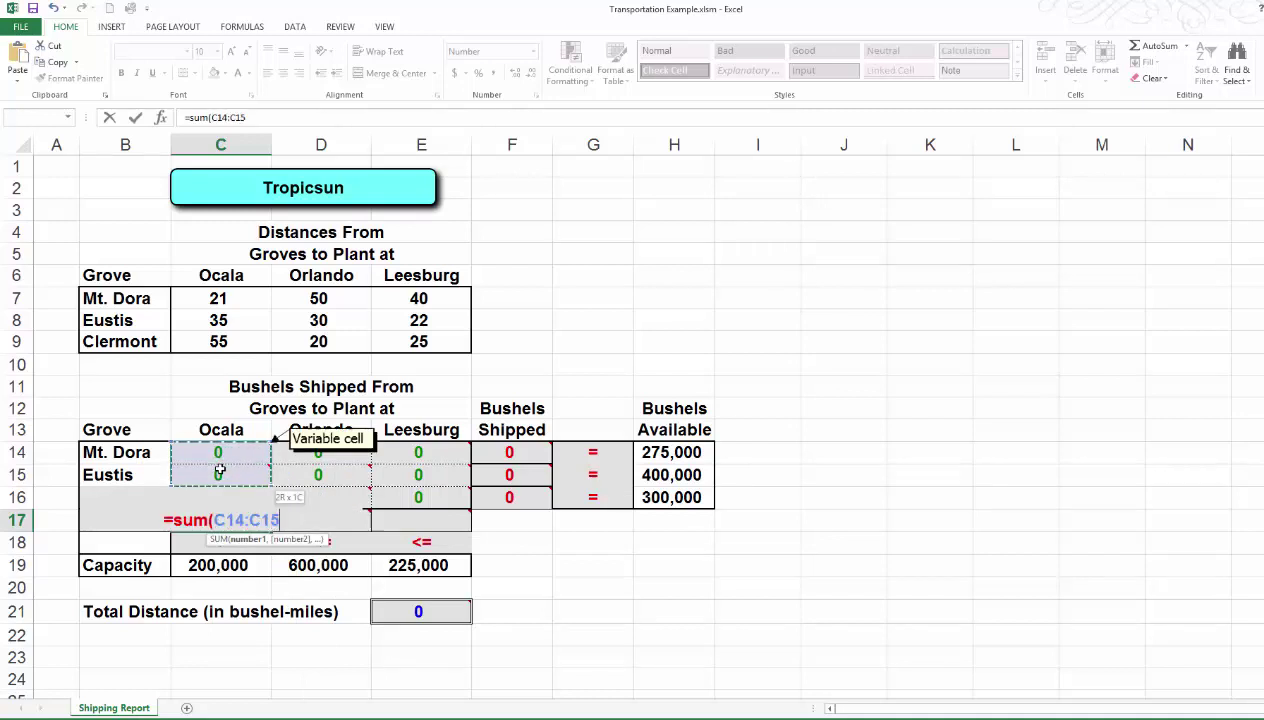
left_click_drag(219, 470, 216, 501)
type(")")
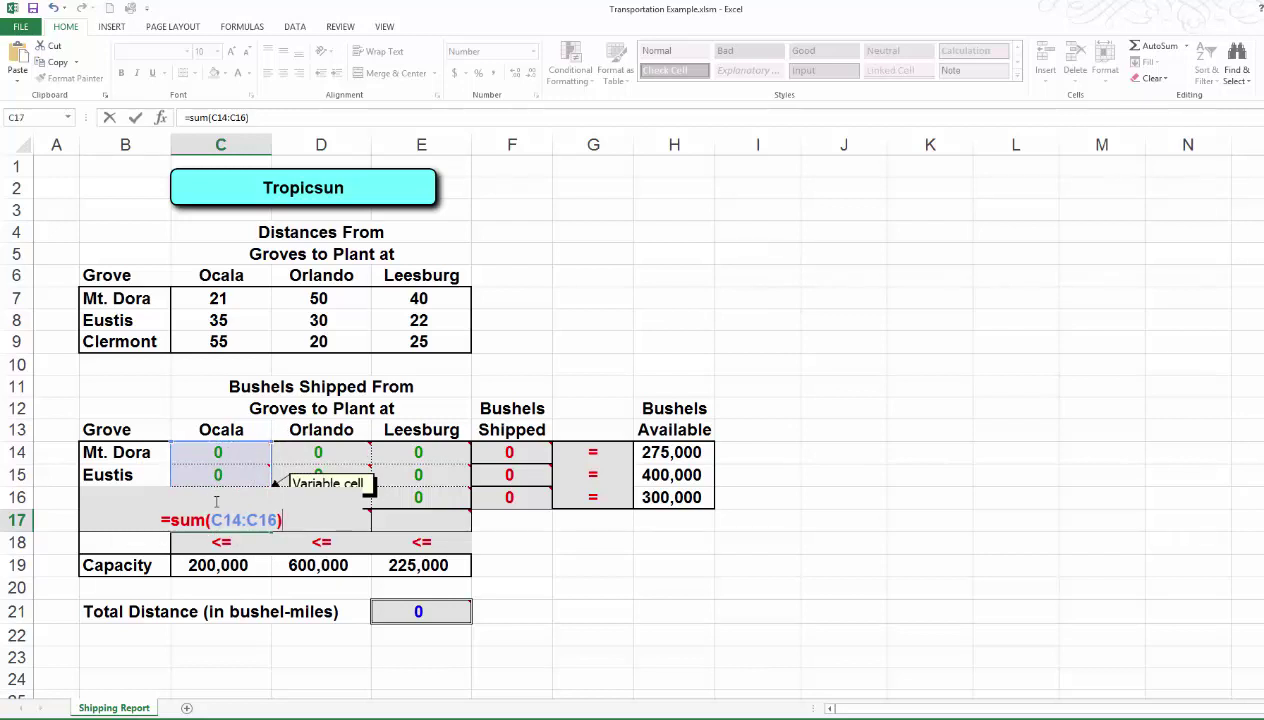
key("Return")
left_click(221, 522)
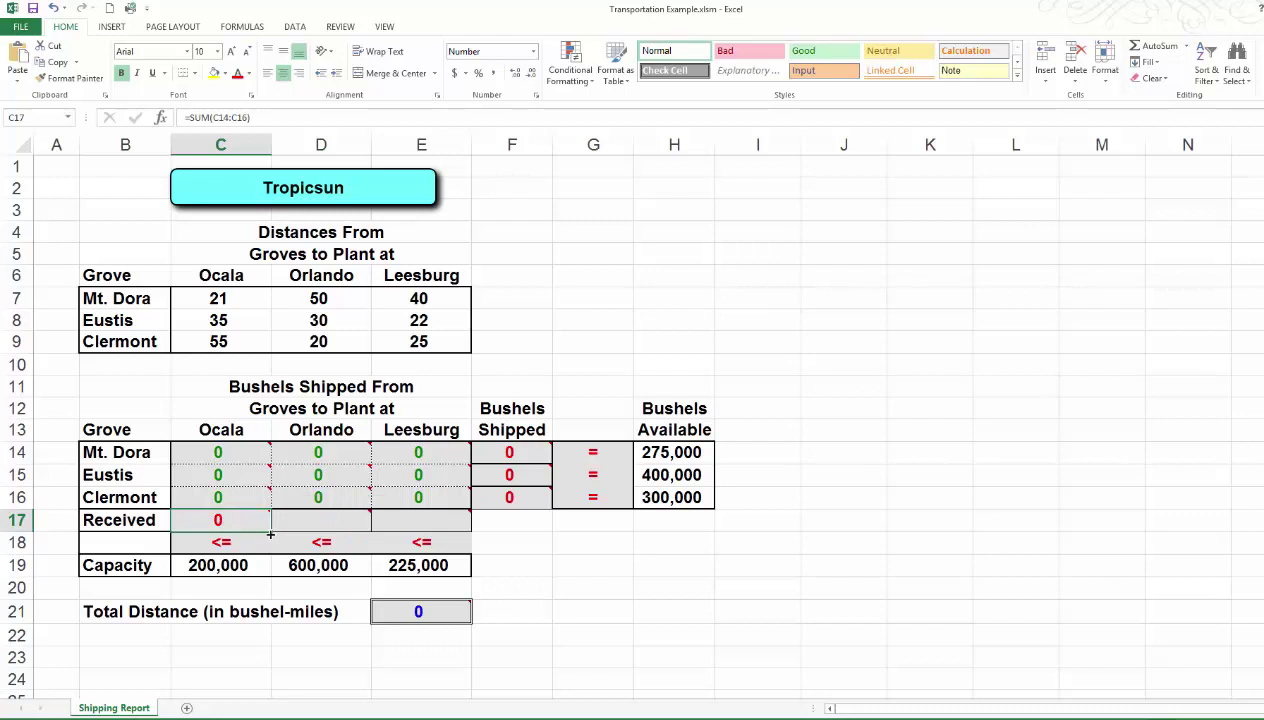
left_click_drag(270, 535, 453, 537)
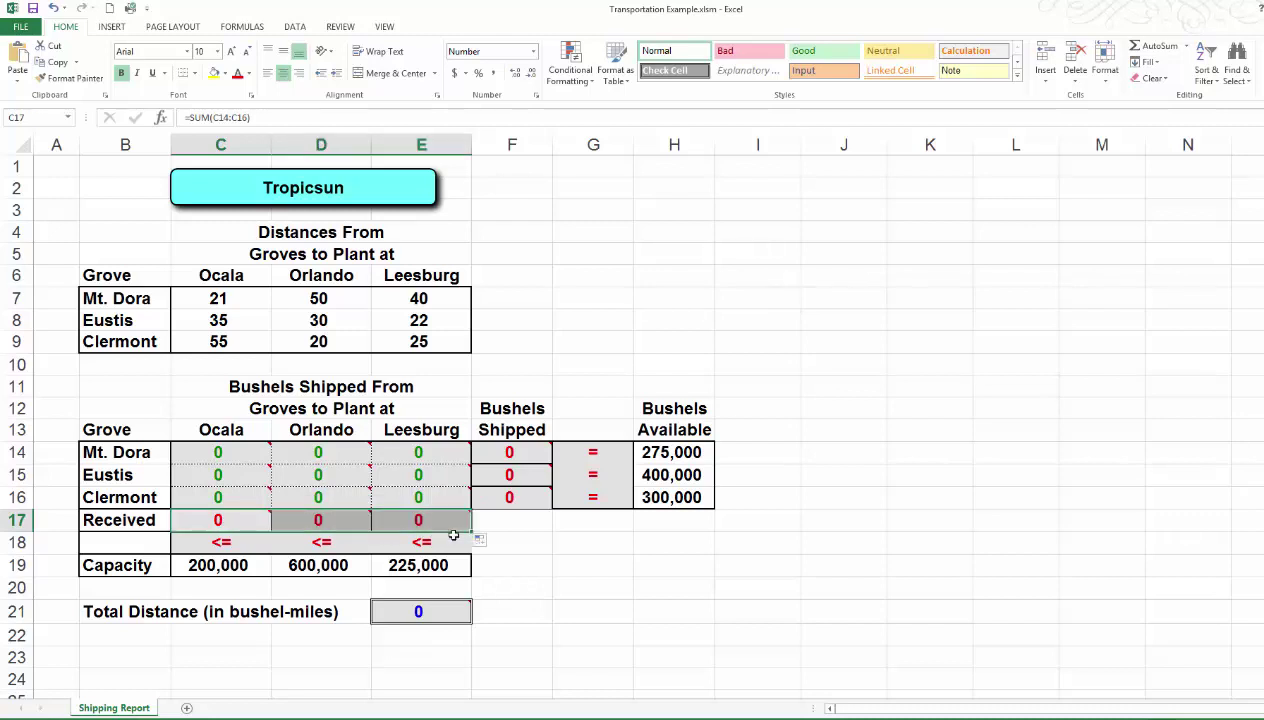
left_click(302, 520)
left_click(420, 520)
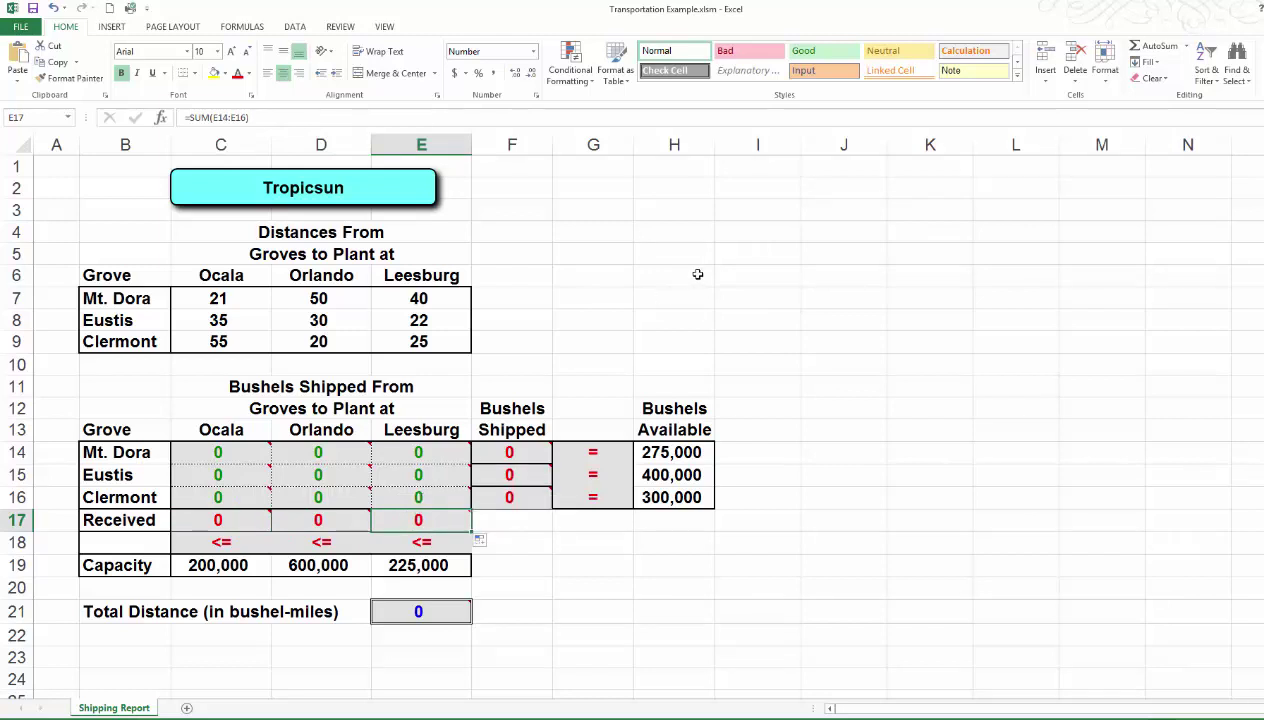
Step: Open Solver and set it to minimize the total distance in objective cell E21
left_click(295, 27)
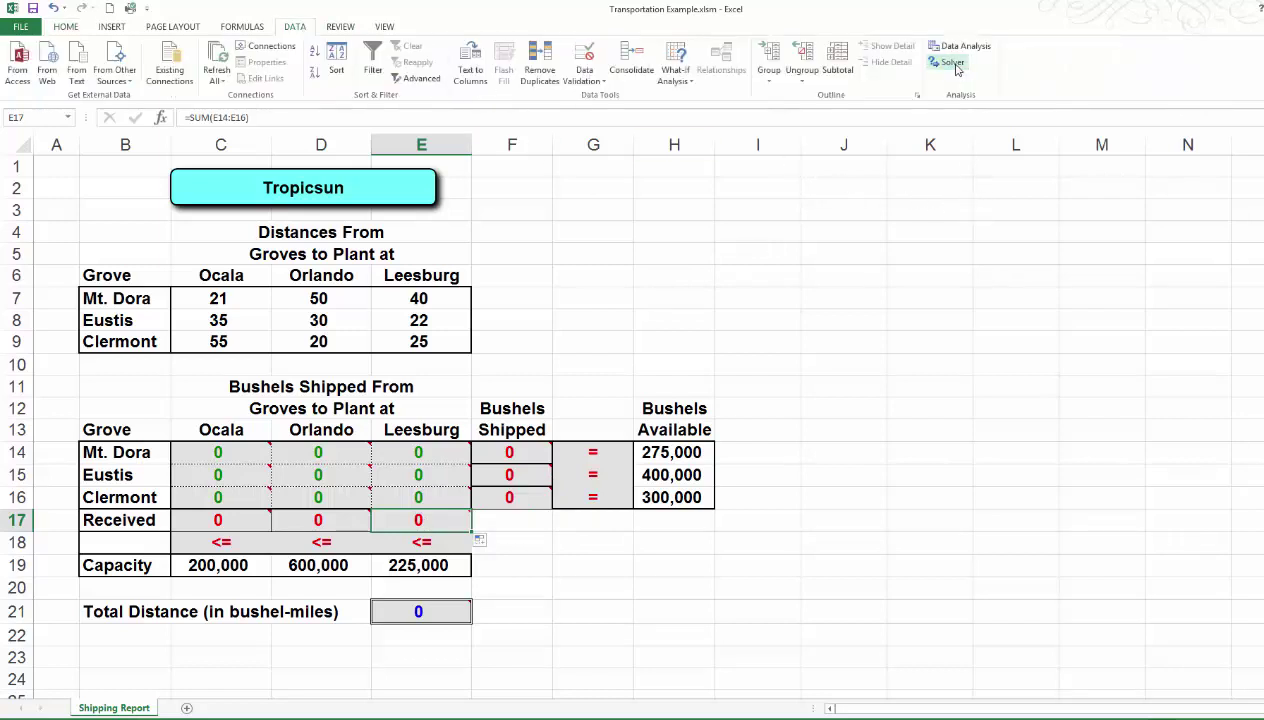
left_click(952, 64)
left_click_drag(930, 155, 768, 183)
left_click(850, 185)
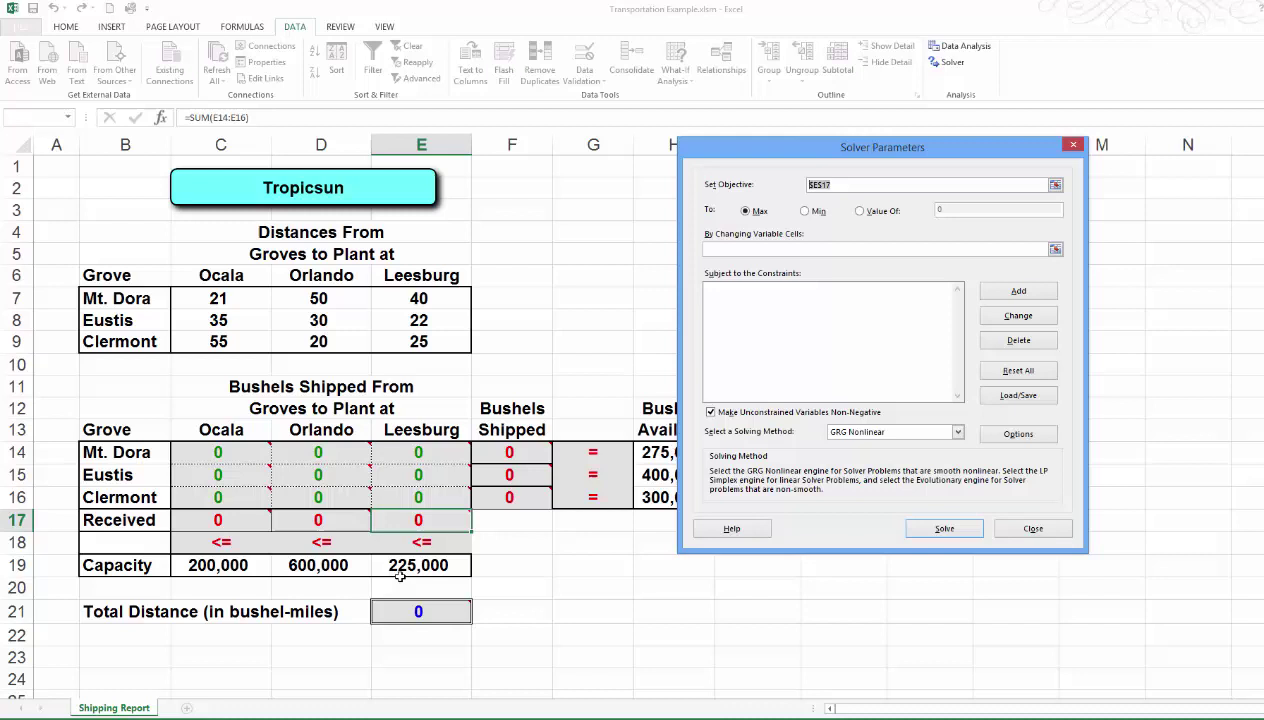
left_click(397, 611)
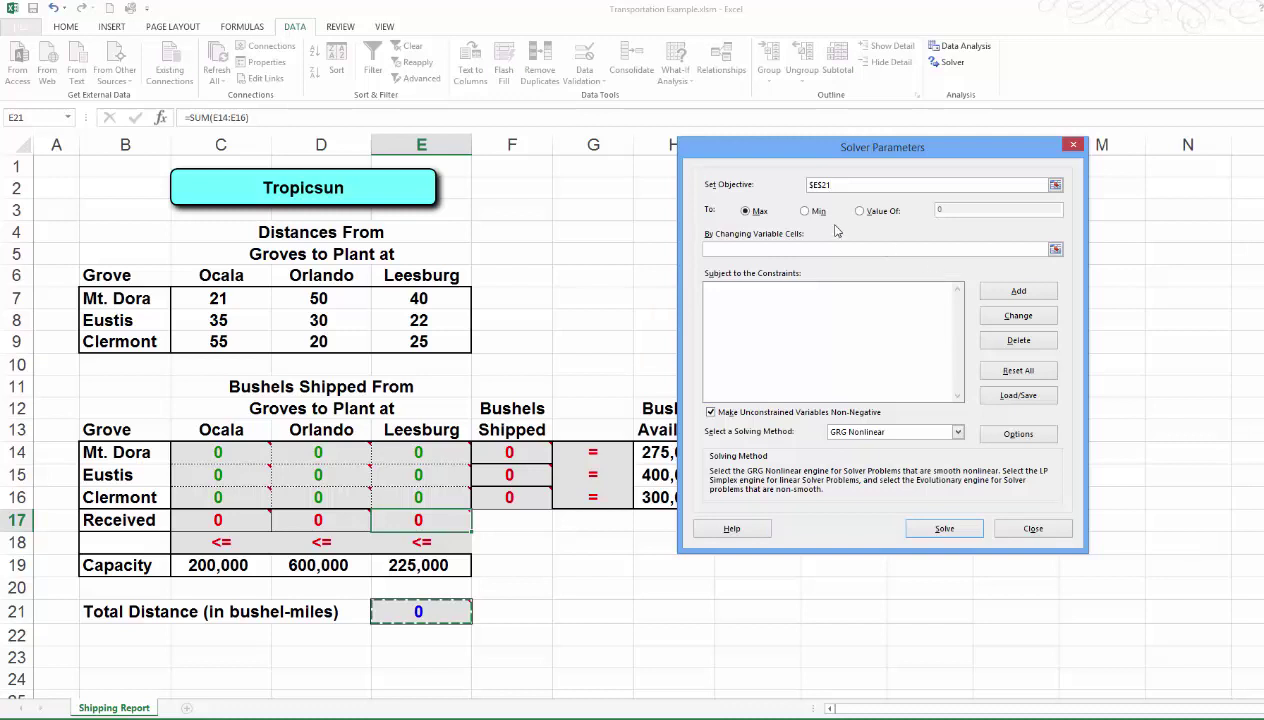
left_click(804, 211)
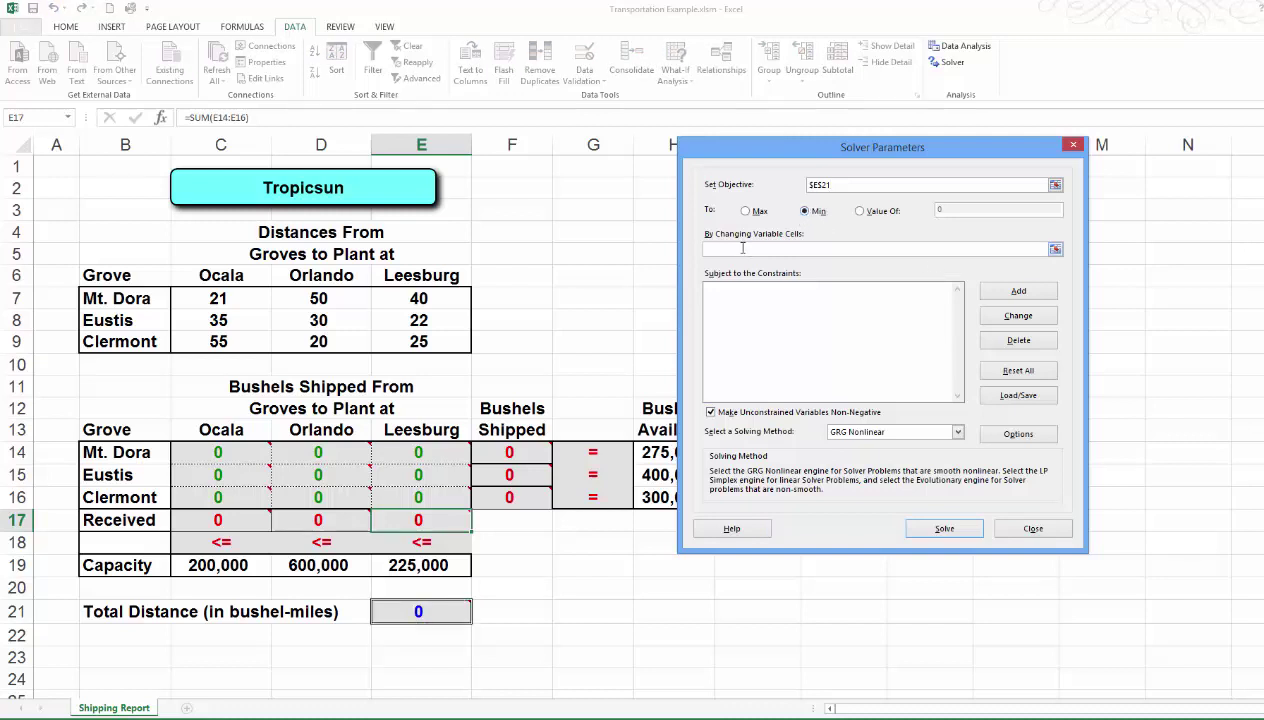
Step: Set Solver's changing variable cells to the shipped bushels in C14:E16
left_click(747, 248)
left_click(216, 452)
left_click_drag(217, 452, 436, 500)
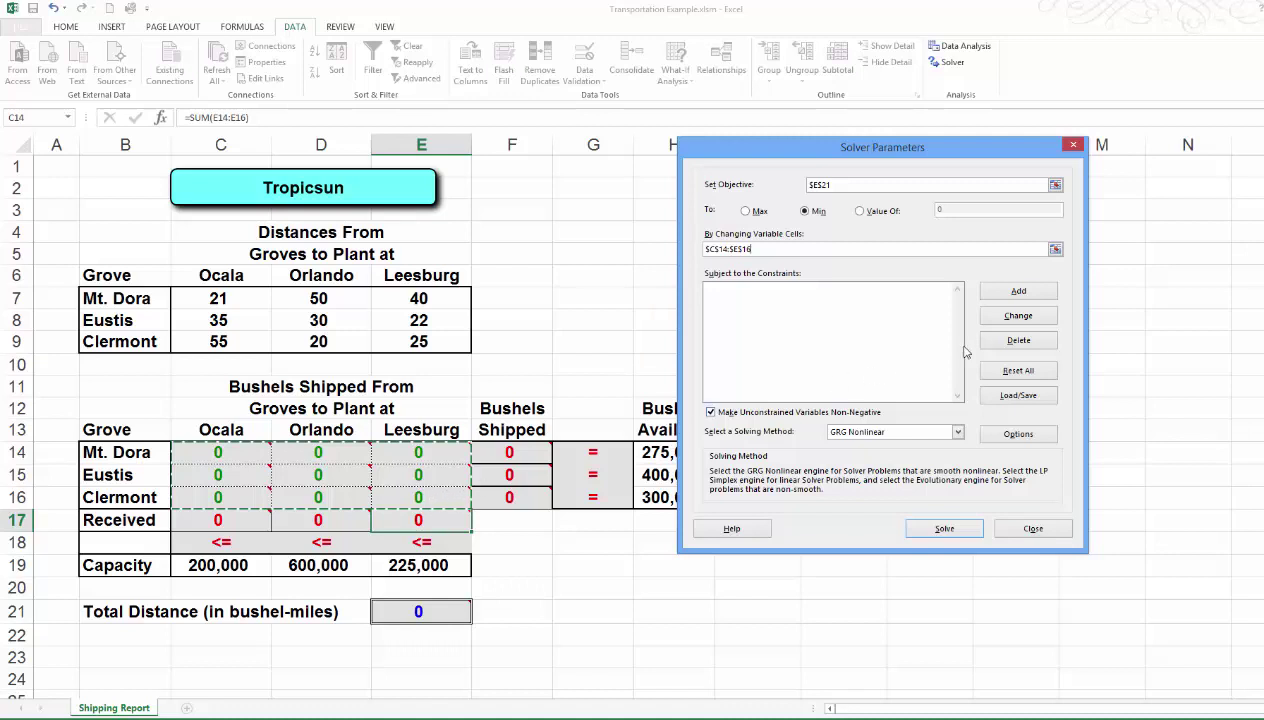
left_click_drag(909, 152, 884, 90)
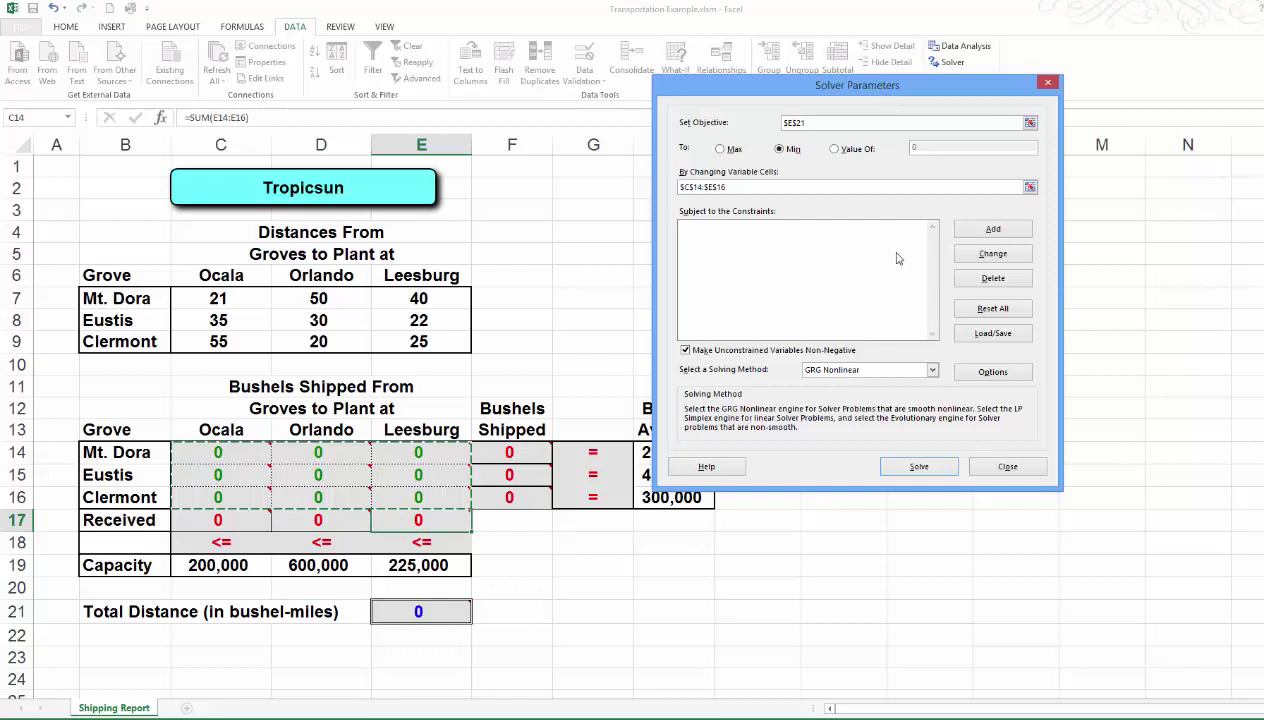
Step: Add a Solver constraint making the bushels shipped in F14:F16 equal to the bushels available in H14:H16
left_click(964, 229)
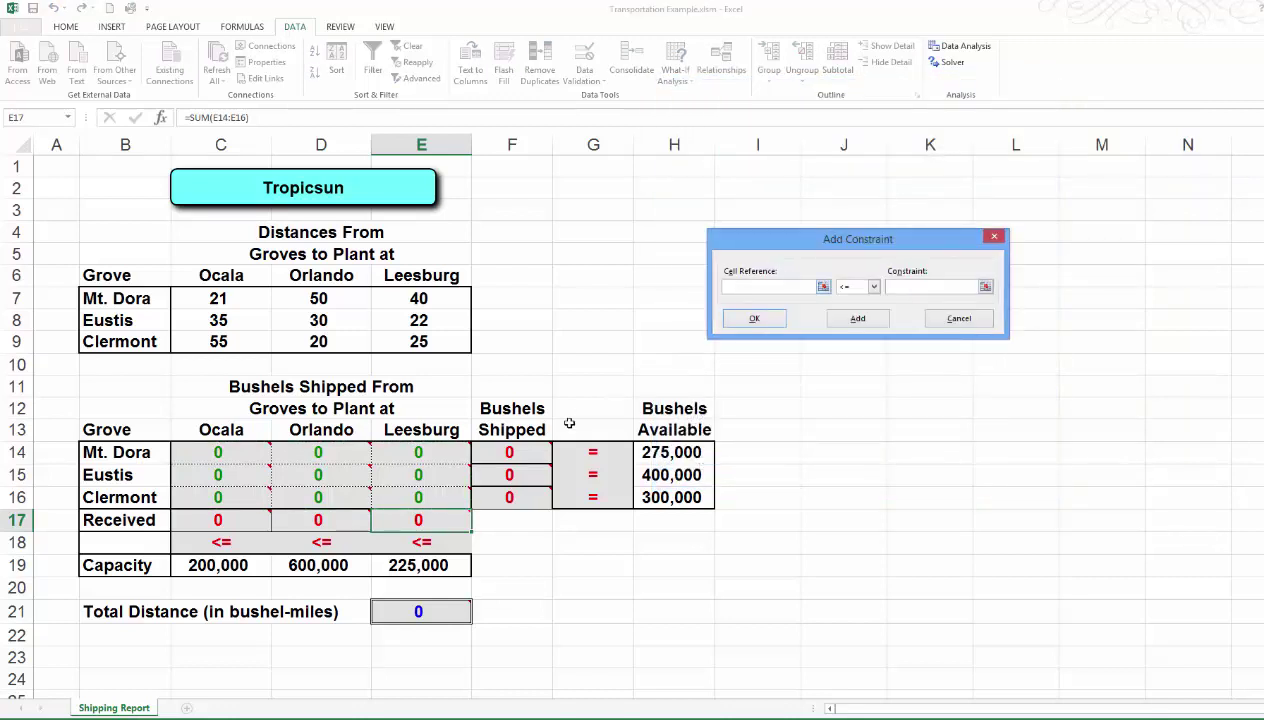
left_click(507, 447)
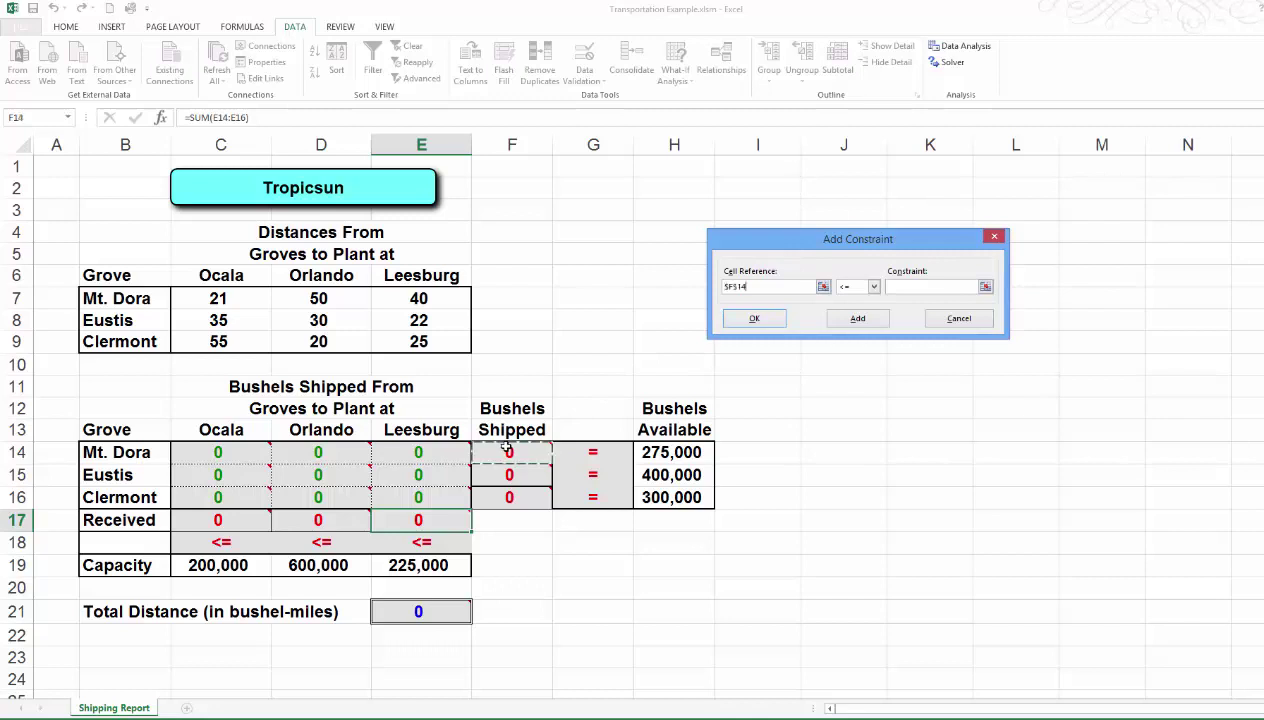
left_click_drag(507, 450, 508, 497)
left_click(873, 287)
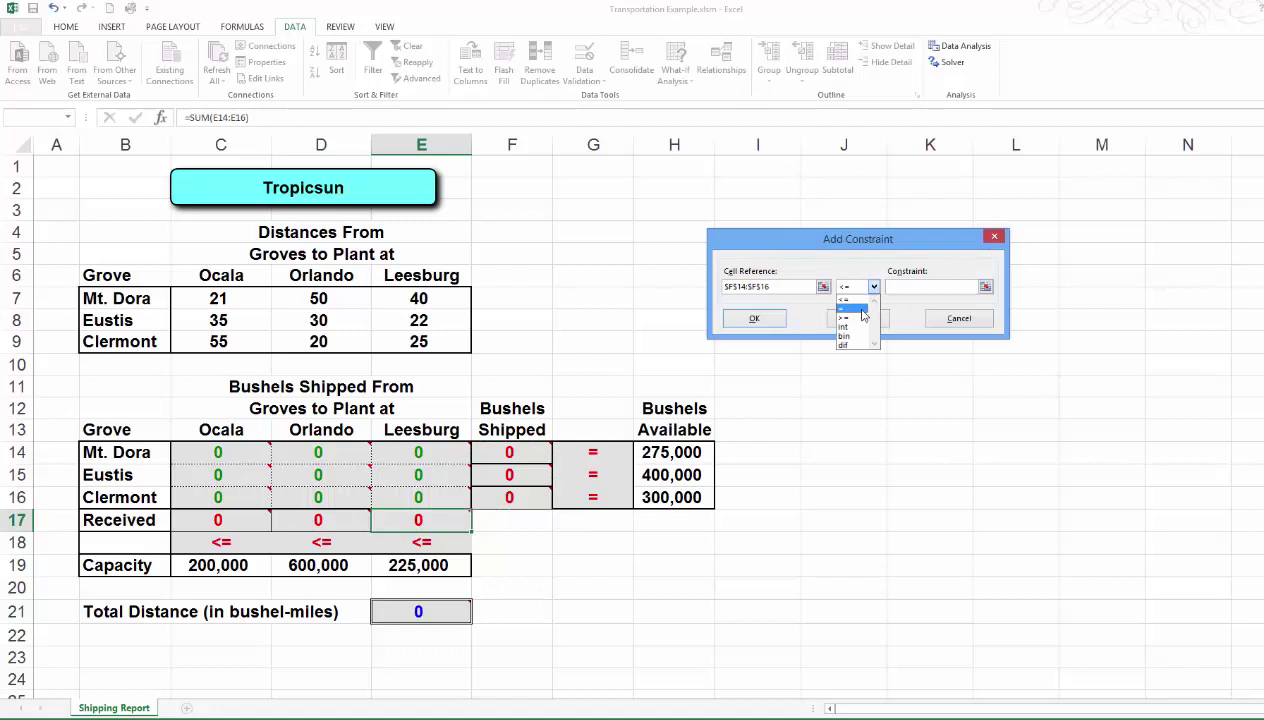
left_click(849, 307)
left_click(917, 287)
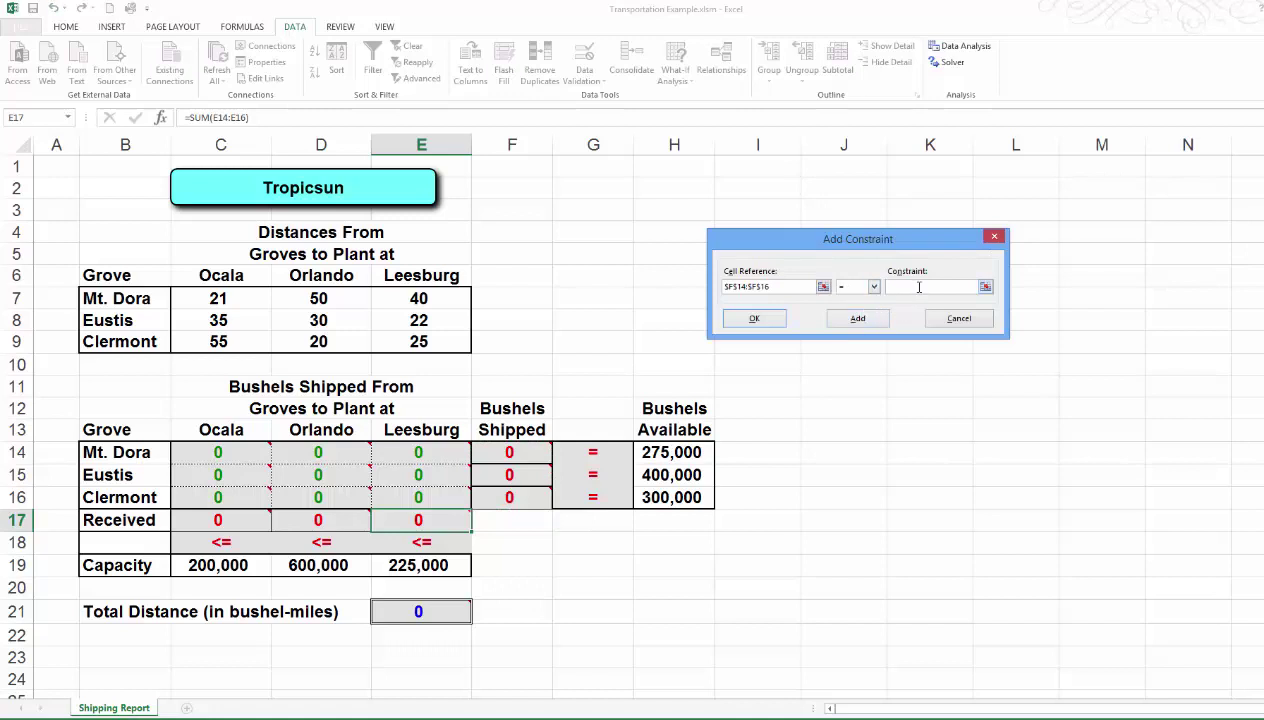
left_click_drag(670, 452, 667, 497)
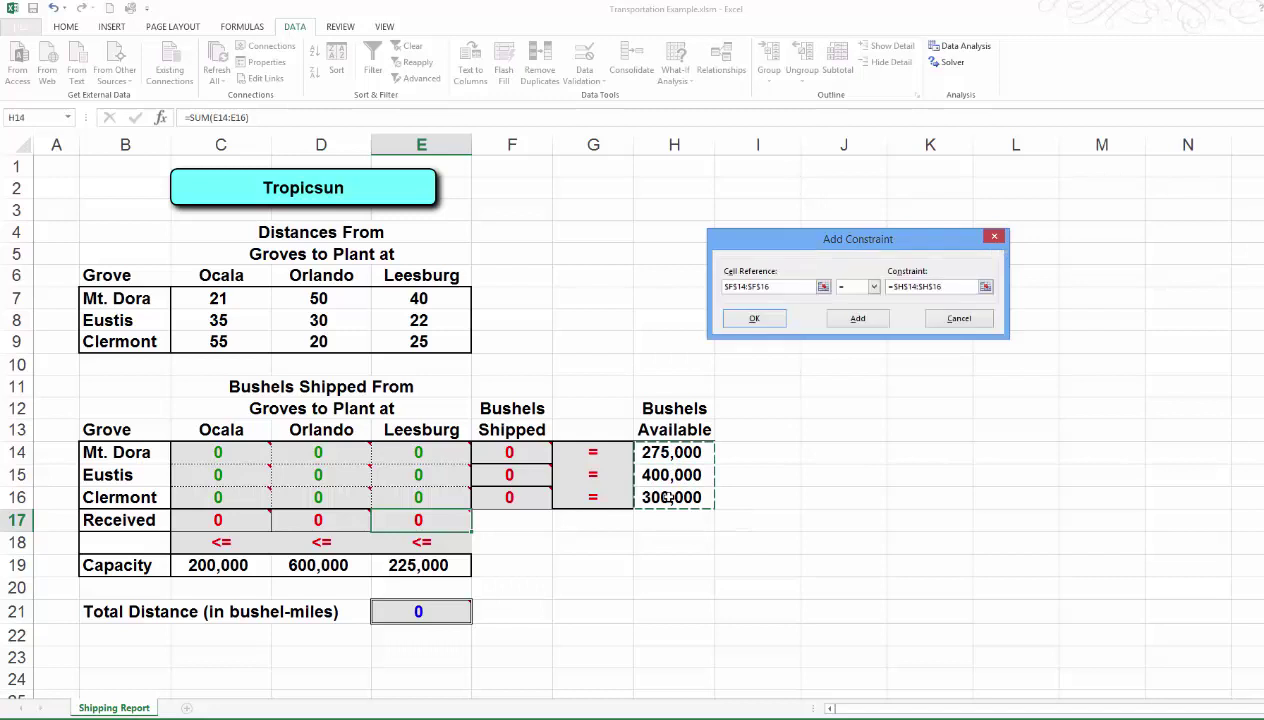
left_click(857, 320)
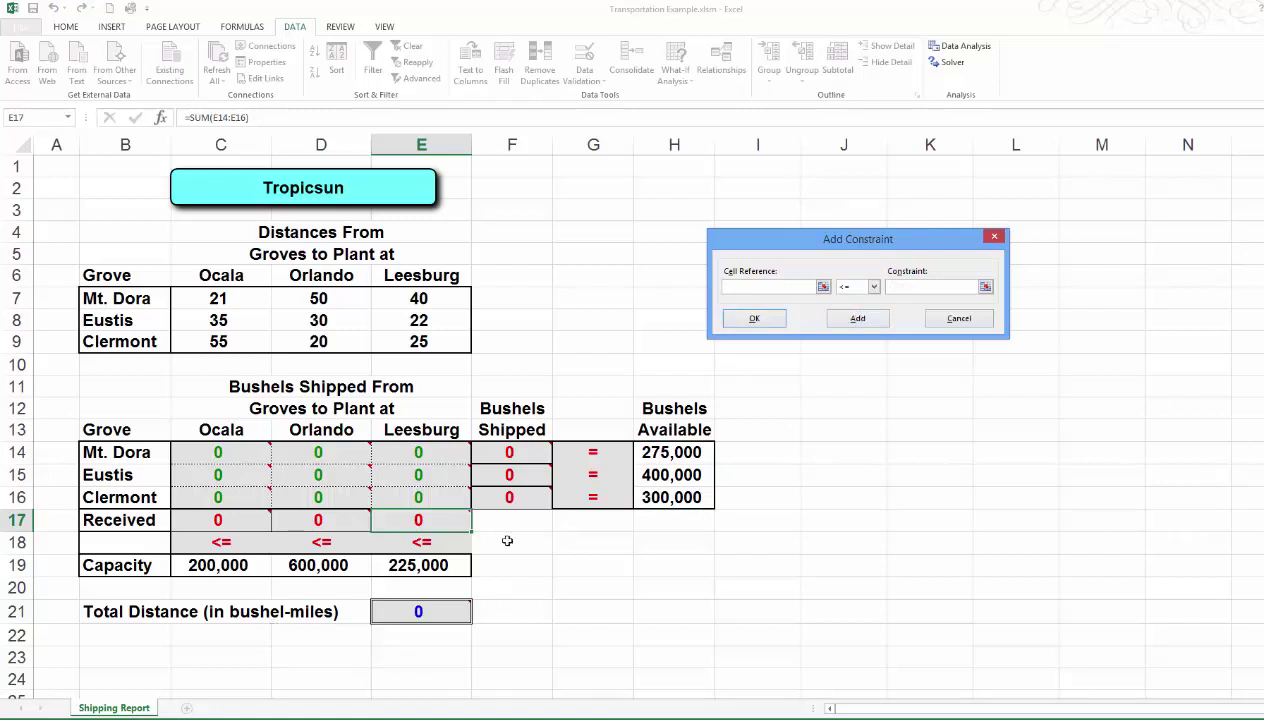
Step: Add a Solver constraint keeping the received bushels in C17:E17 <= the plant capacities in C19:E19
left_click(214, 522)
left_click_drag(214, 522, 418, 520)
left_click(907, 288)
left_click_drag(190, 566, 424, 562)
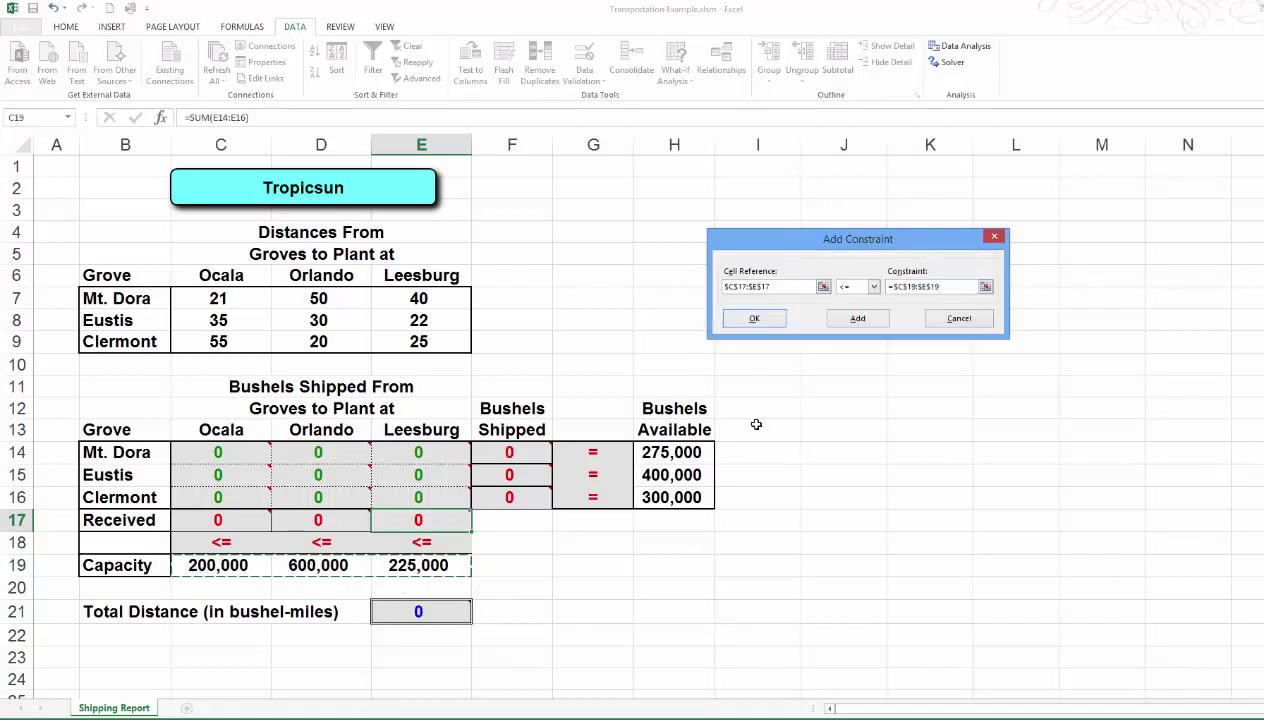
left_click(753, 320)
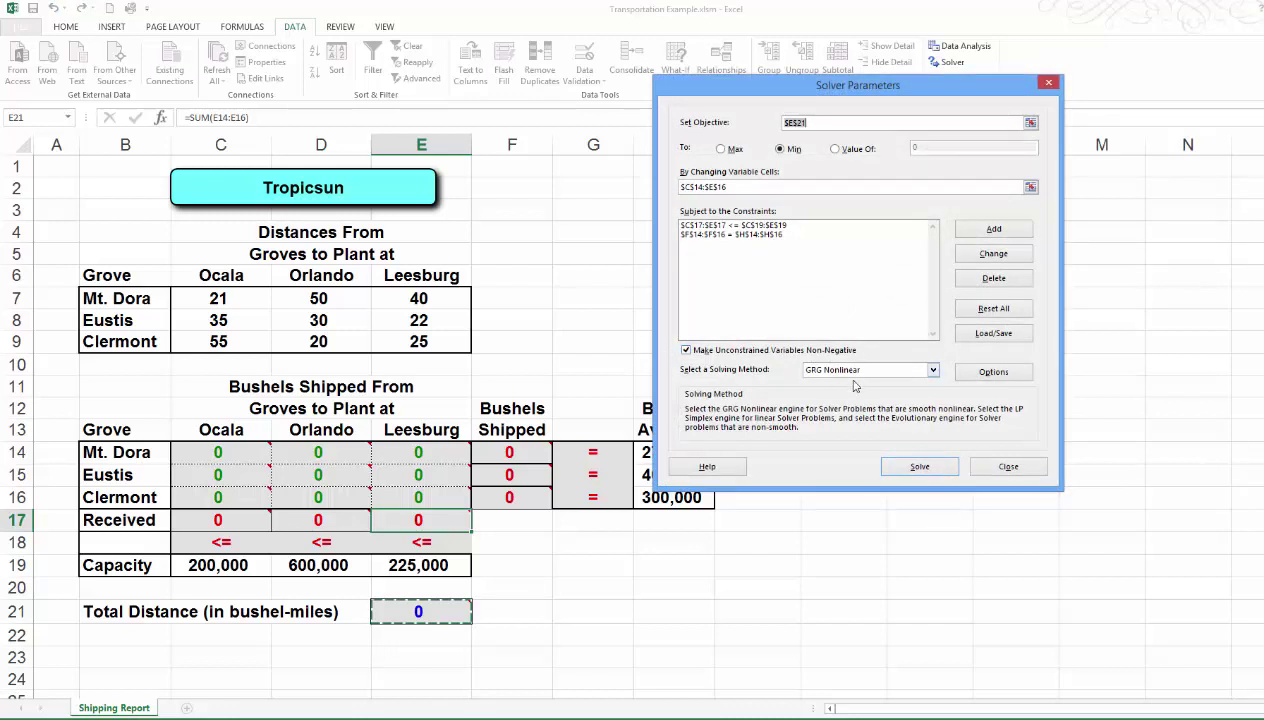
Step: Choose Simplex LP as the solving method, solve the model and keep the Solver solution
left_click(932, 370)
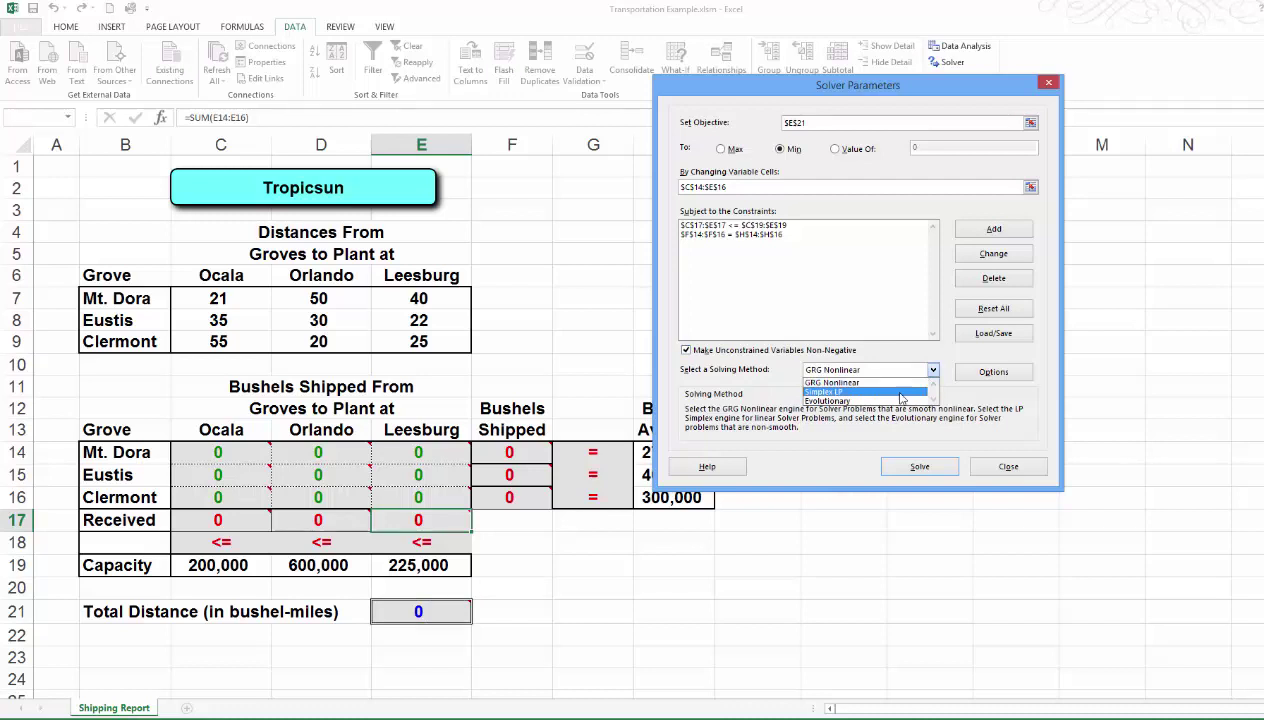
left_click(901, 392)
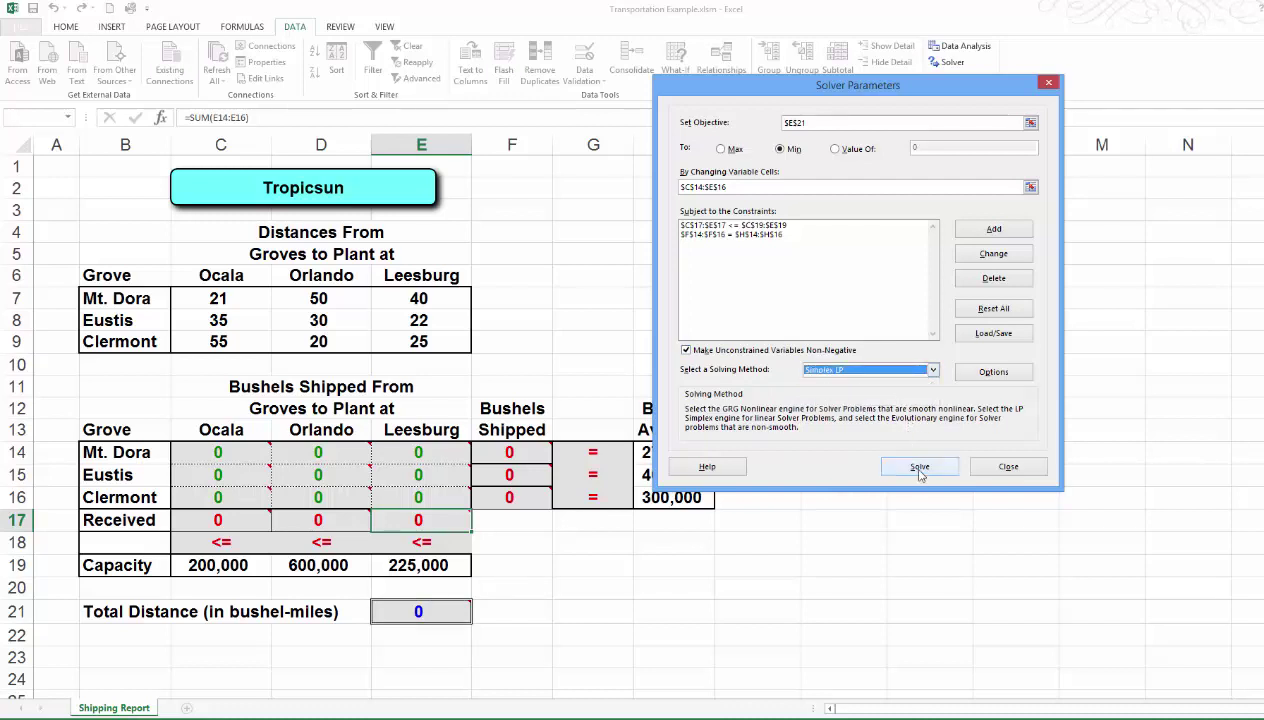
left_click(916, 465)
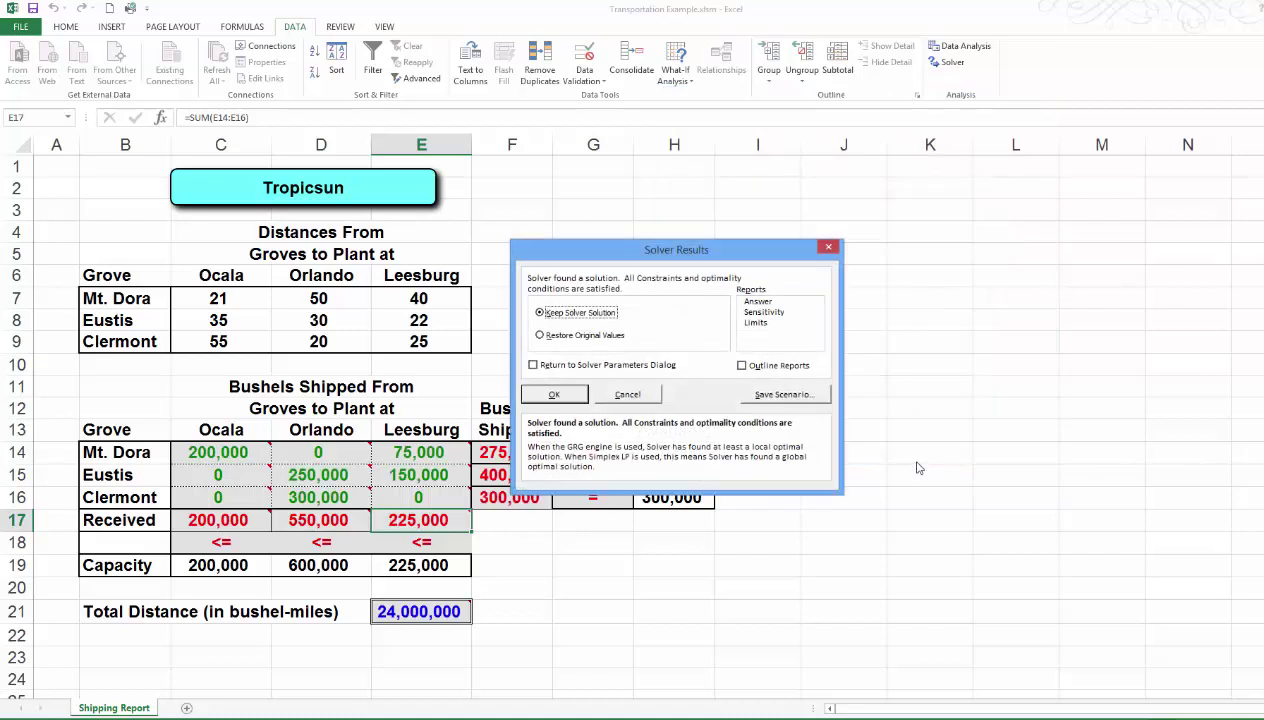
left_click(555, 396)
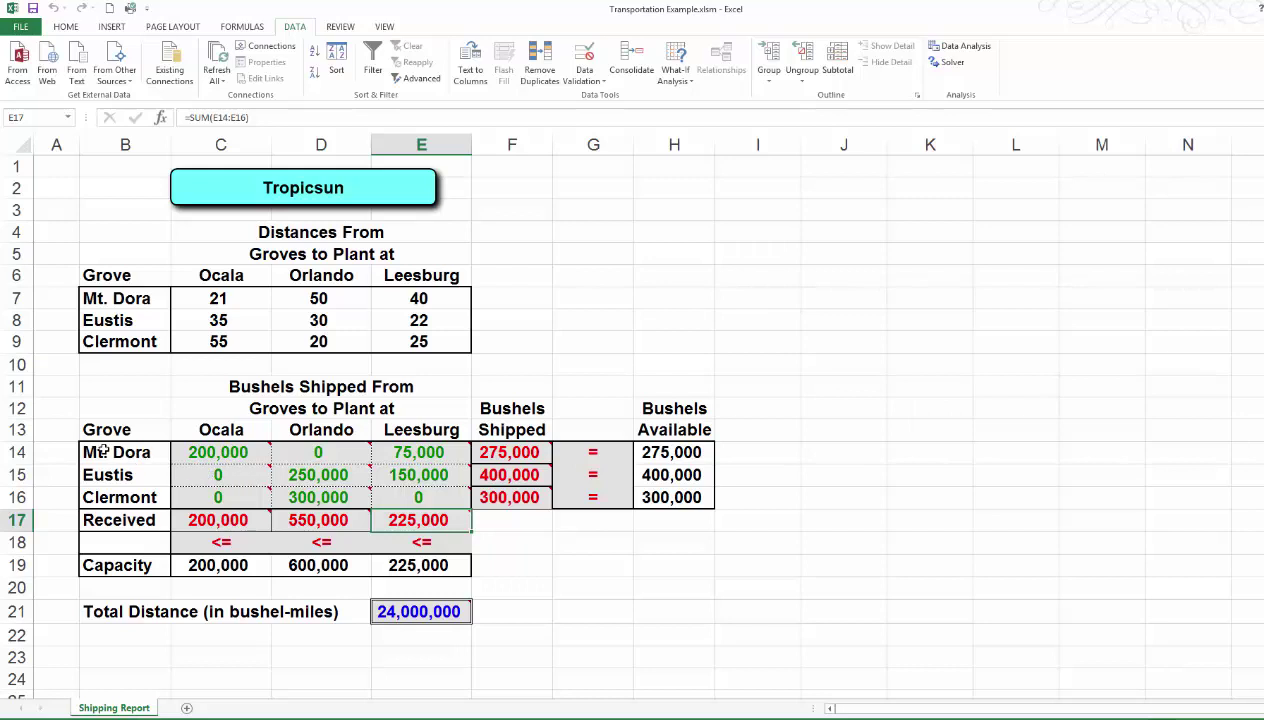
Step: Examine the solved shipments, comparing shipped bushels with availability and received bushels with plant capacity, and check the total distance in E21
mouse_move(211, 450)
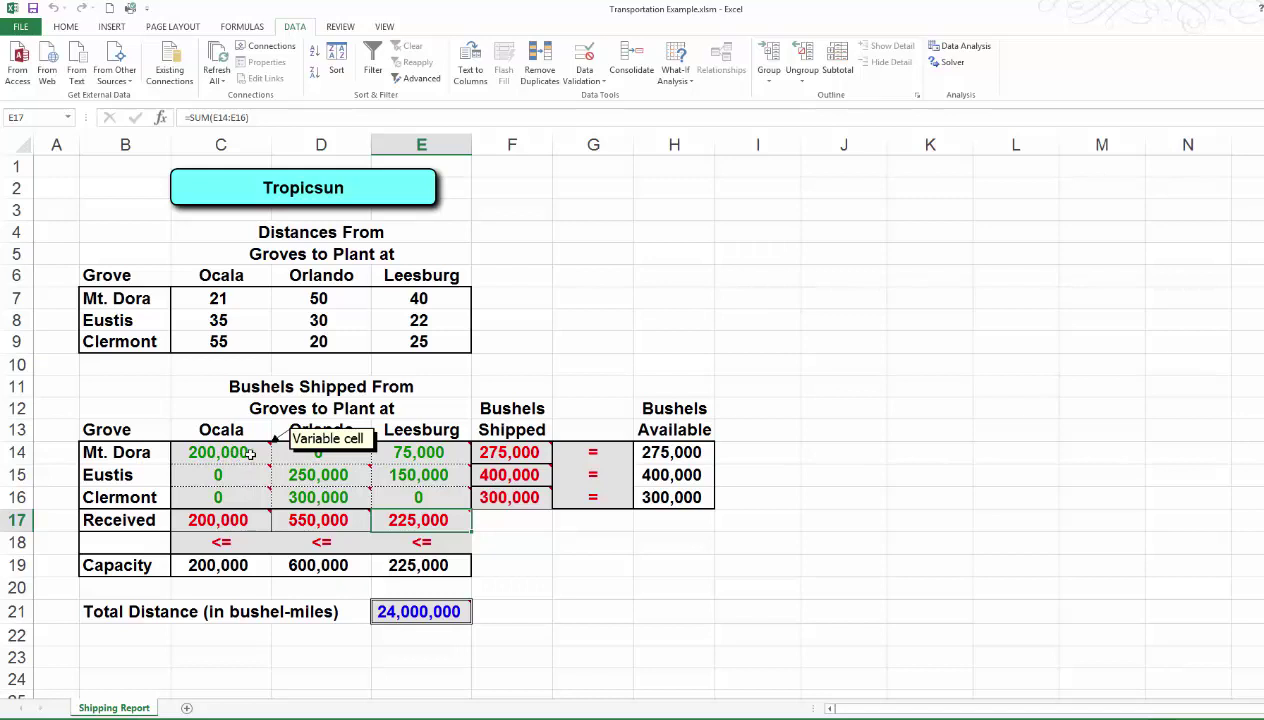
mouse_move(320, 453)
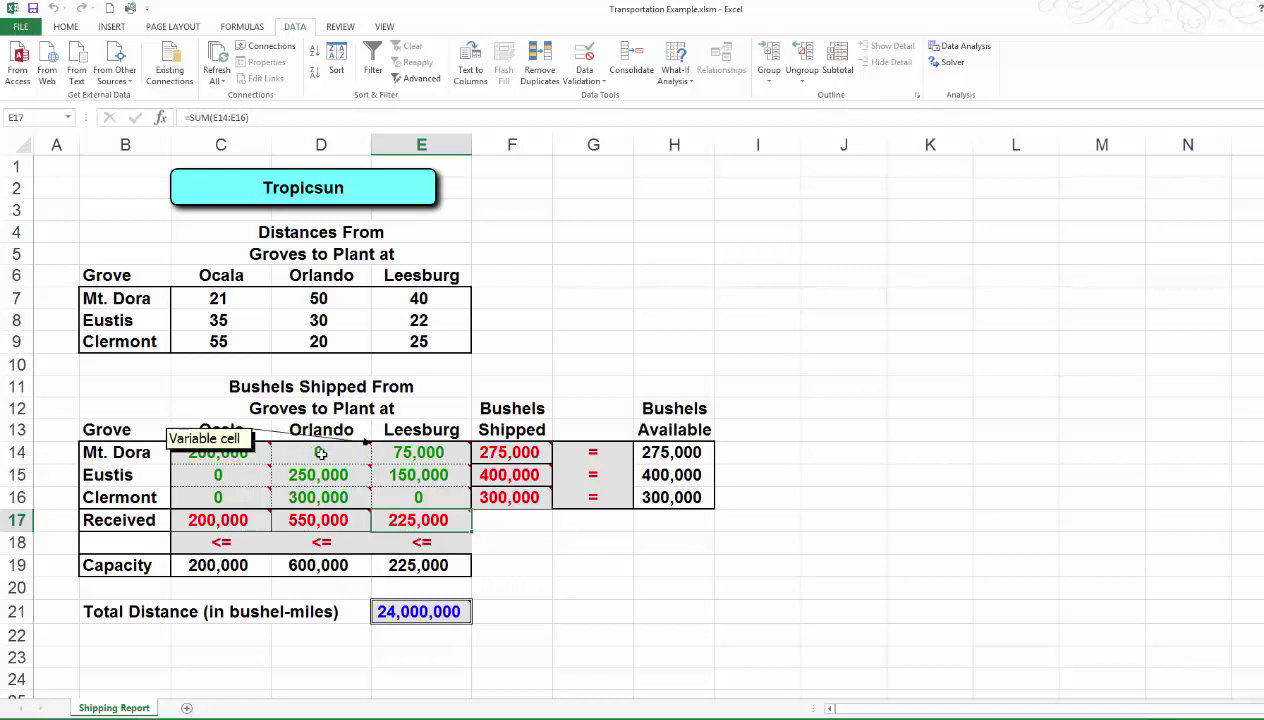
mouse_move(424, 455)
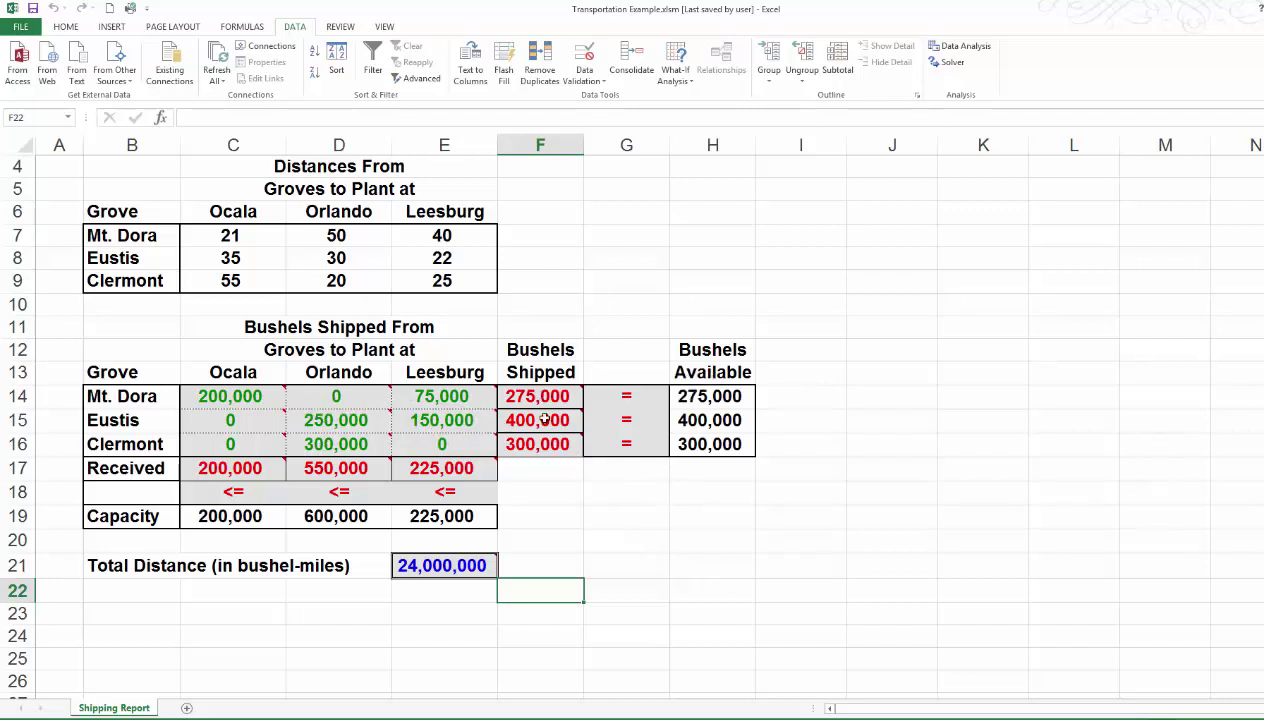
mouse_move(540, 396)
left_click(212, 467)
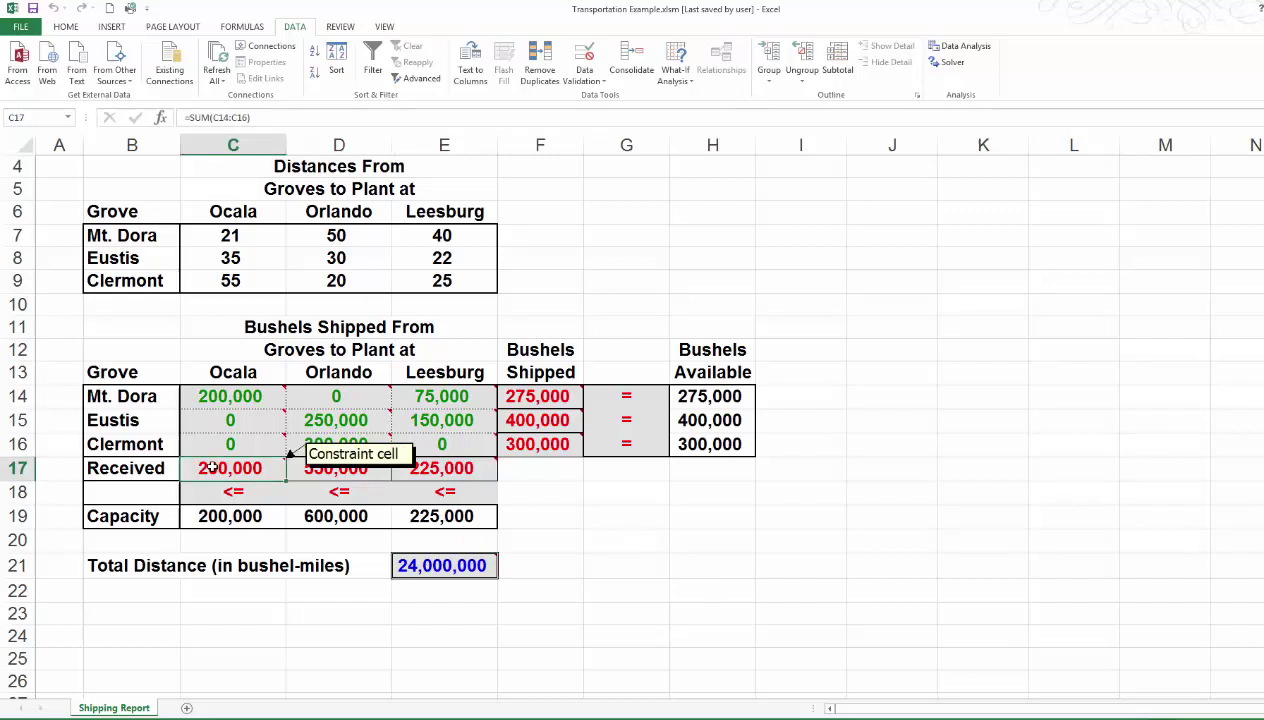
left_click(210, 514)
left_click(438, 520)
left_click(338, 521)
mouse_move(318, 469)
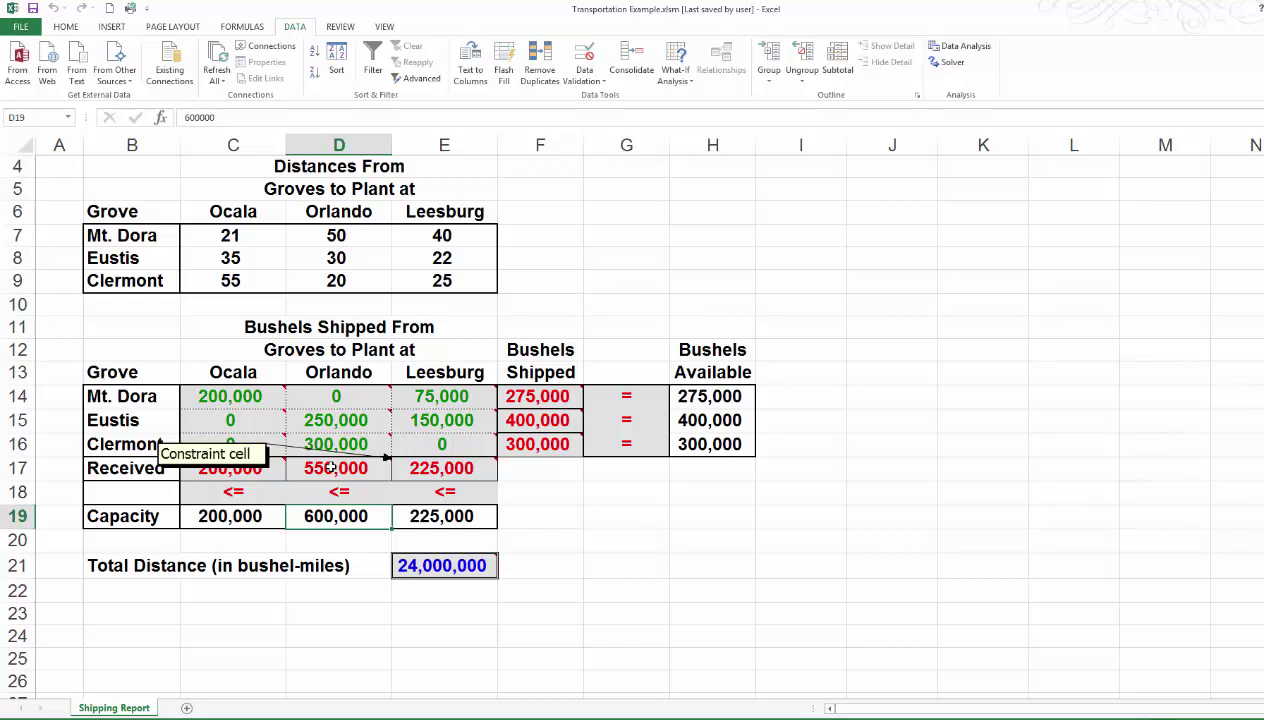
left_click(441, 569)
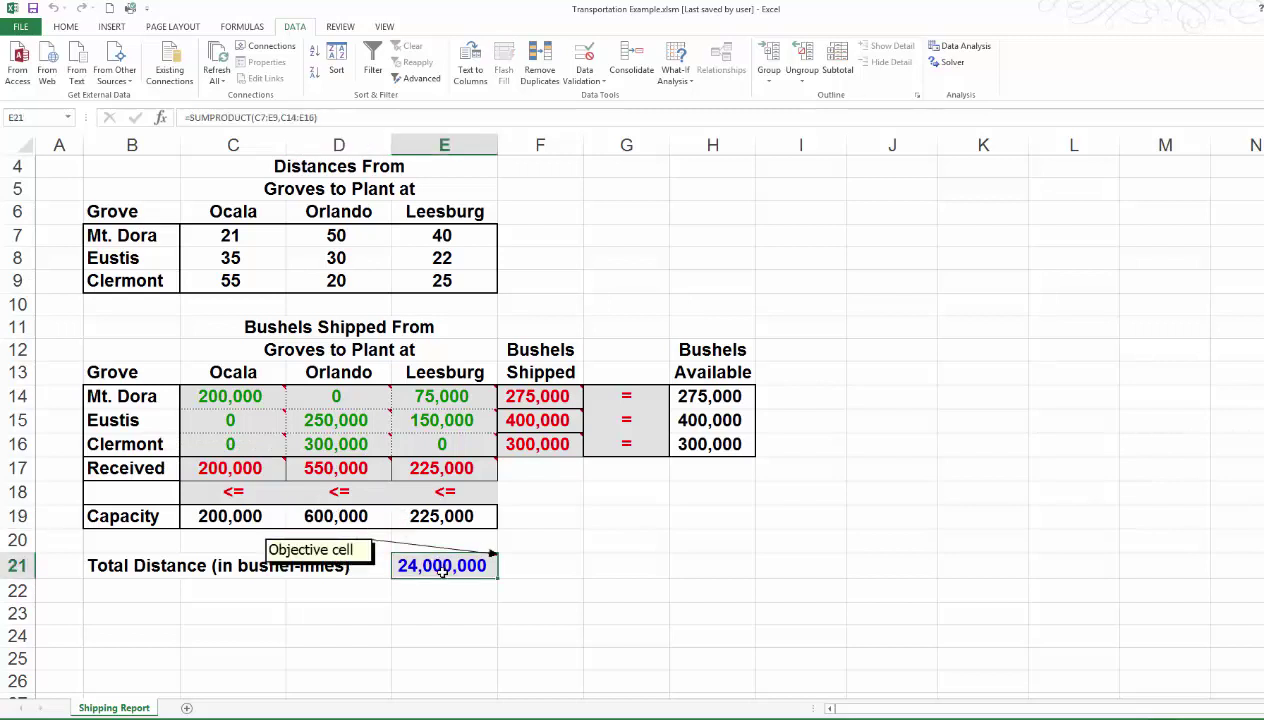